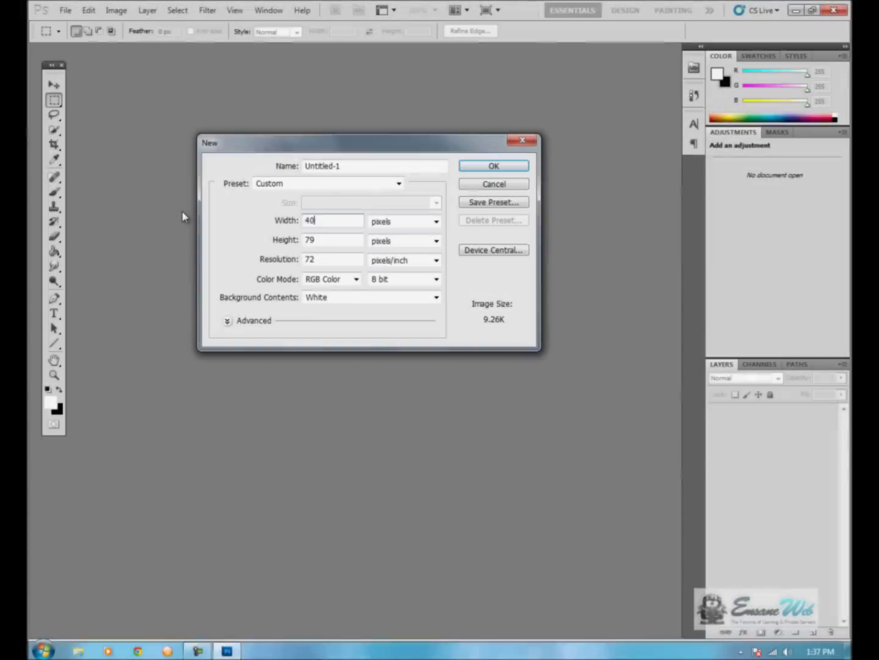
Create a new 370×120 px banner document
{"action": "key", "text": "BackSpace"}
{"action": "key", "text": "BackSpace"}
{"action": "type", "text": "370"}
{"action": "key", "text": "Tab"}
{"action": "type", "text": "120"}
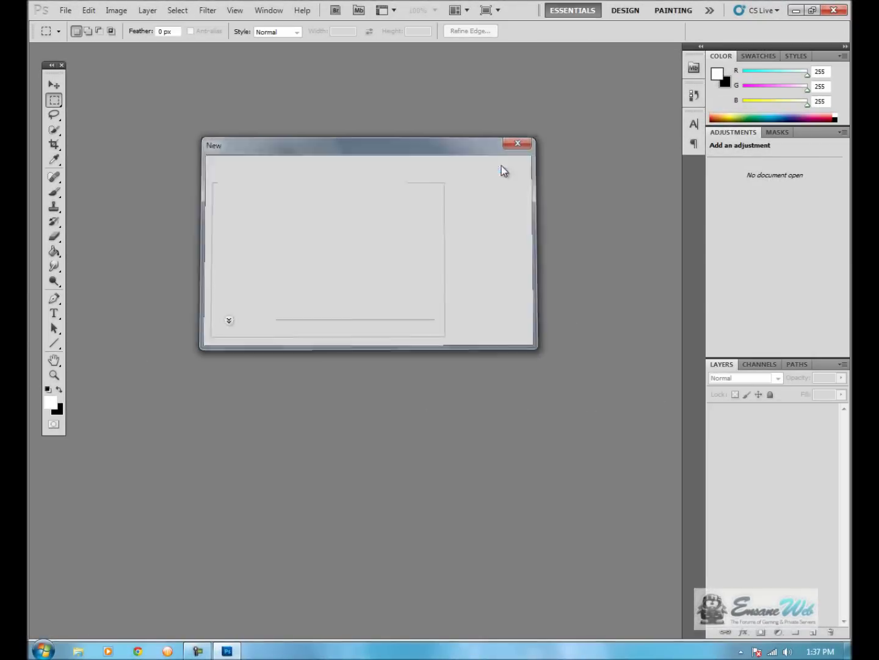
{"action": "left_click", "coordinate": [494, 166]}
{"action": "left_click", "coordinate": [117, 11]}
{"action": "left_click", "coordinate": [161, 114]}
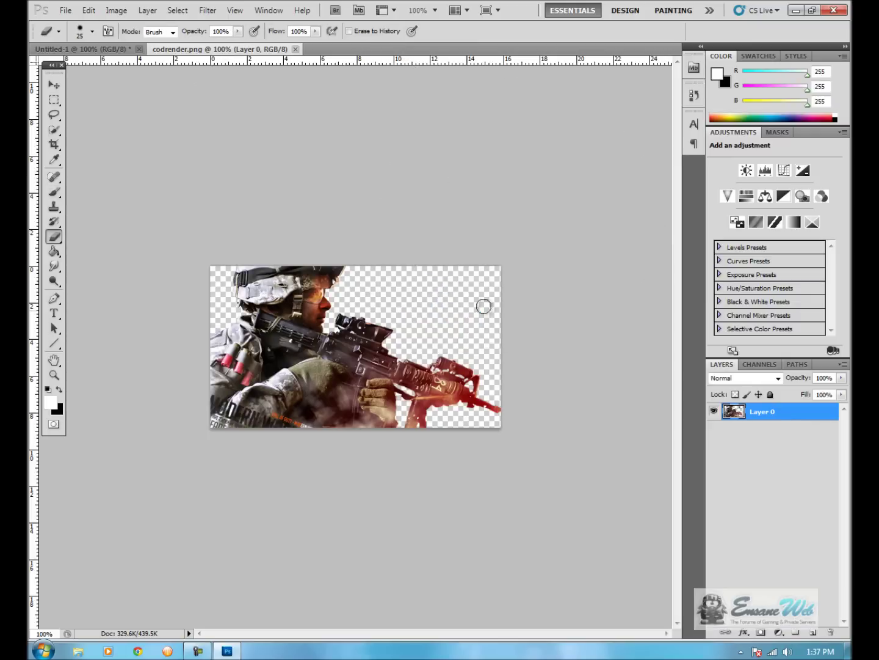
Paste the soldier render into the banner, scale it to about 77%, and nudge it left
{"action": "key", "text": "ctrl+a"}
{"action": "key", "text": "ctrl+c"}
{"action": "key", "text": "ctrl+Tab"}
{"action": "key", "text": "ctrl+v"}
{"action": "key", "text": "ctrl+t"}
{"action": "left_click_drag", "start_coordinate": [521, 440], "coordinate": [432, 399]}
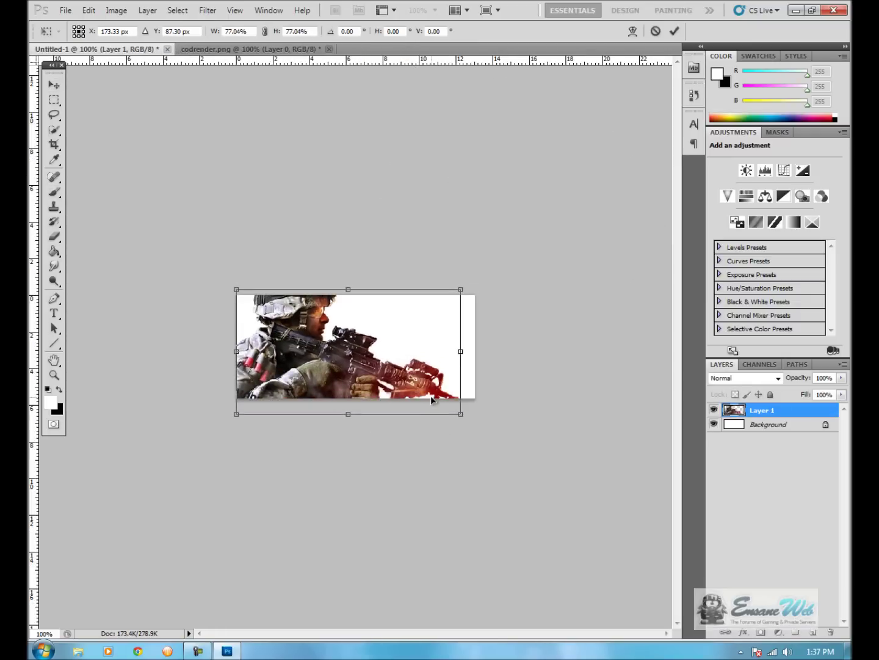
{"action": "key", "text": "v"}
{"action": "key", "text": "Return"}
{"action": "left_click_drag", "start_coordinate": [374, 376], "coordinate": [359, 364]}
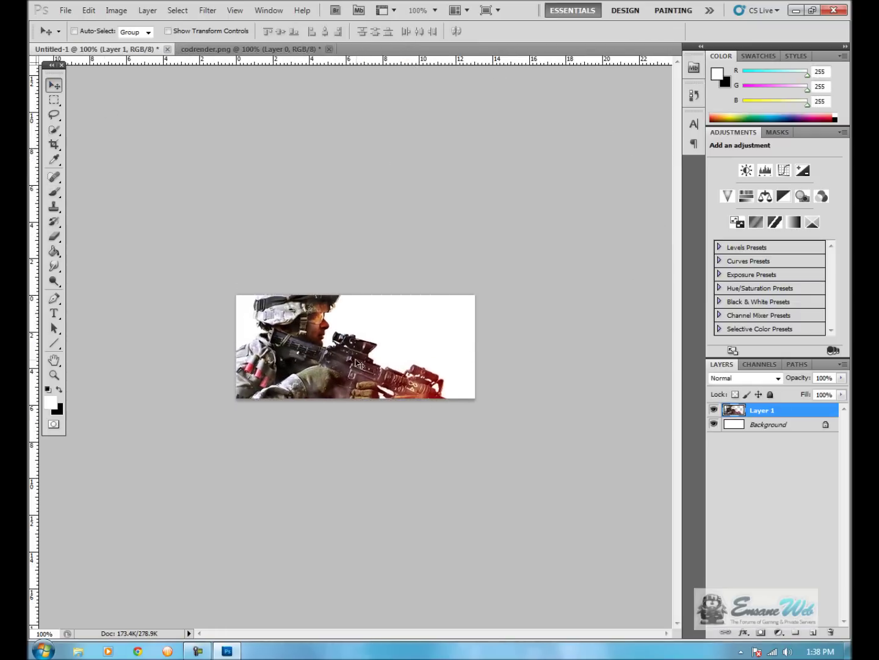
Open the 14.jpg background scene from the Pictures > Gaming folder
{"action": "key", "text": "ctrl+o"}
{"action": "key", "text": "BackSpace"}
{"action": "double_click", "coordinate": [421, 235]}
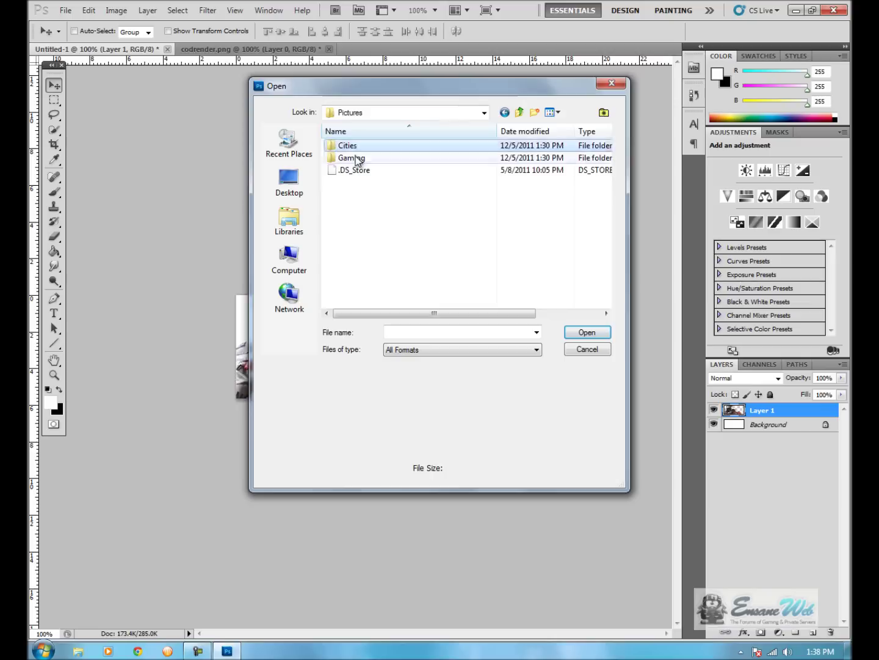
{"action": "double_click", "coordinate": [355, 146]}
{"action": "left_click", "coordinate": [425, 165]}
{"action": "scroll", "coordinate": [598, 190], "scroll_direction": "down", "scroll_amount": 3}
{"action": "scroll", "coordinate": [598, 190], "scroll_direction": "up", "scroll_amount": 1}
{"action": "double_click", "coordinate": [504, 241]}
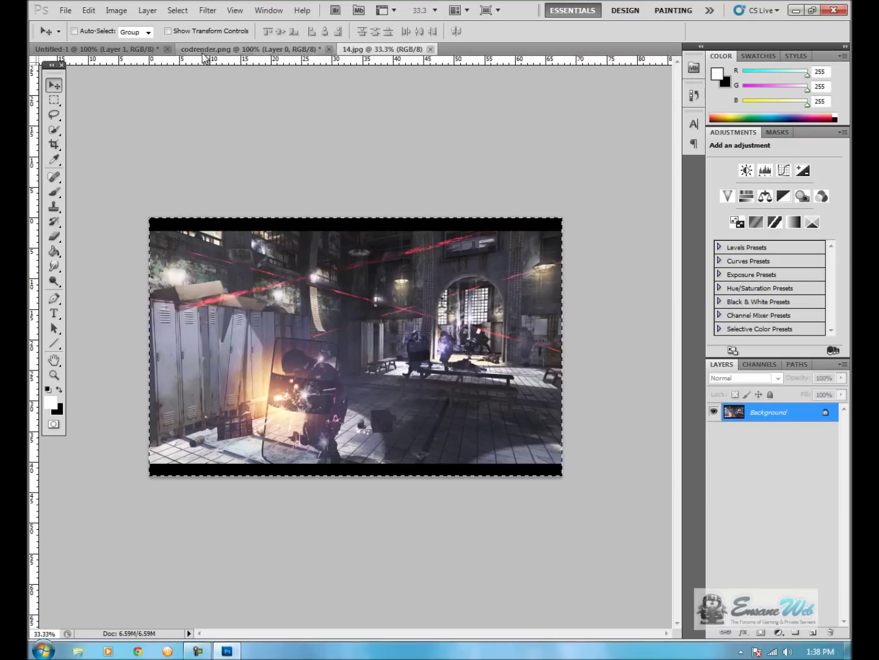
Paste the 14.jpg scene into the banner, scale it to fill, and duplicate the soldier layer
{"action": "key", "text": "ctrl+Tab"}
{"action": "key", "text": "ctrl+v"}
{"action": "key", "text": "ctrl+t"}
{"action": "left_click_drag", "start_coordinate": [519, 478], "coordinate": [604, 356]}
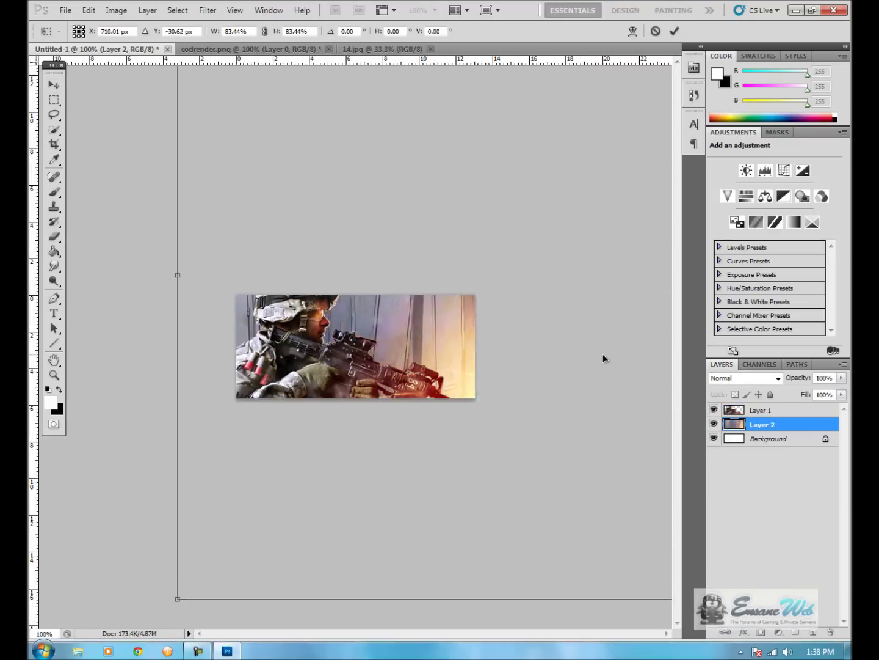
{"action": "key", "text": "v"}
{"action": "left_click", "coordinate": [369, 246]}
{"action": "key", "text": "alt+bracketright"}
{"action": "key", "text": "ctrl+j"}
Give the Smudge brush size jitter and scattering in the Brush panel
{"action": "key", "text": "r"}
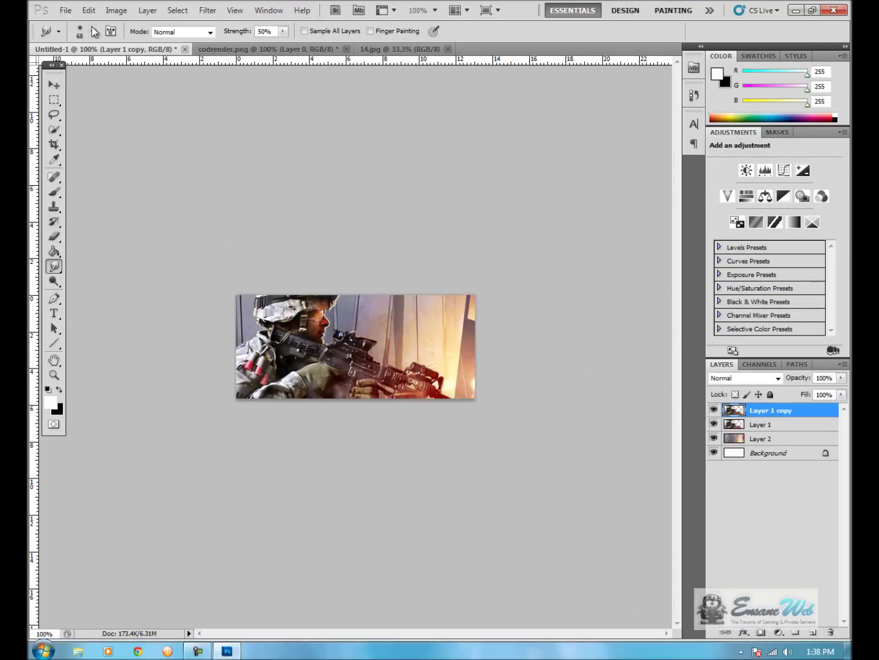
{"action": "key", "text": "F5"}
{"action": "left_click", "coordinate": [482, 174]}
{"action": "left_click_drag", "start_coordinate": [549, 145], "coordinate": [584, 146]}
{"action": "left_click", "coordinate": [492, 180]}
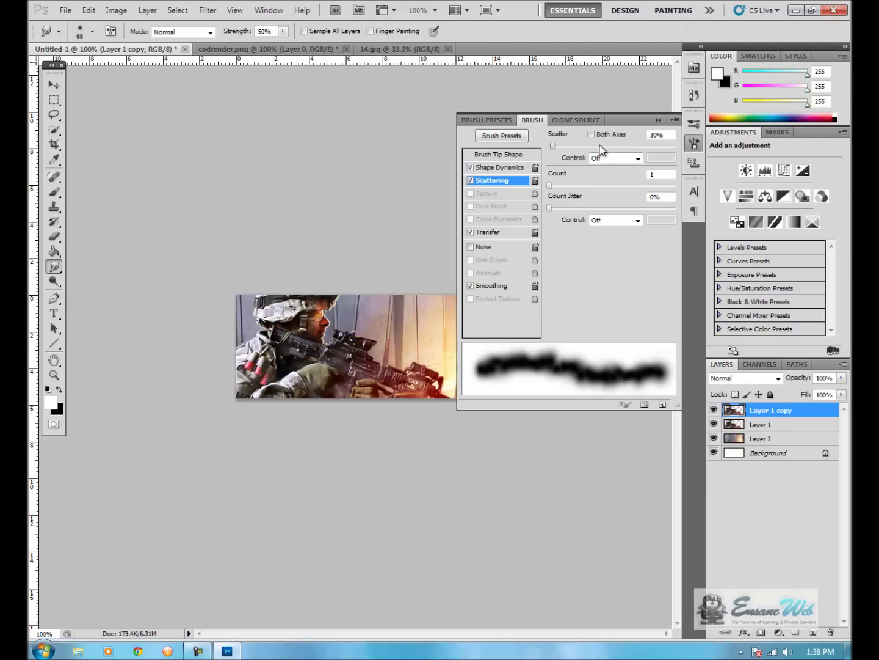
{"action": "left_click", "coordinate": [491, 232]}
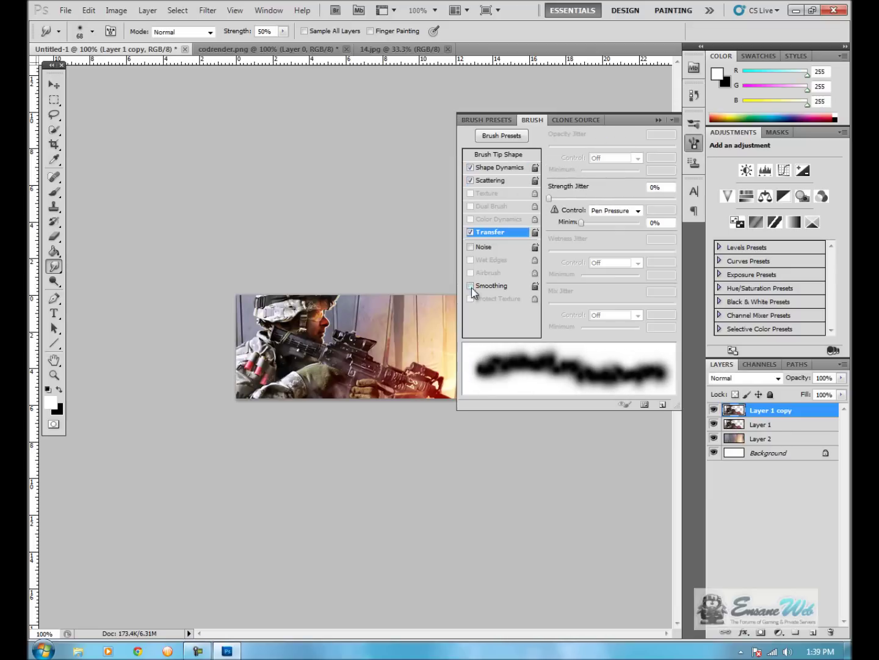
{"action": "left_click", "coordinate": [500, 168]}
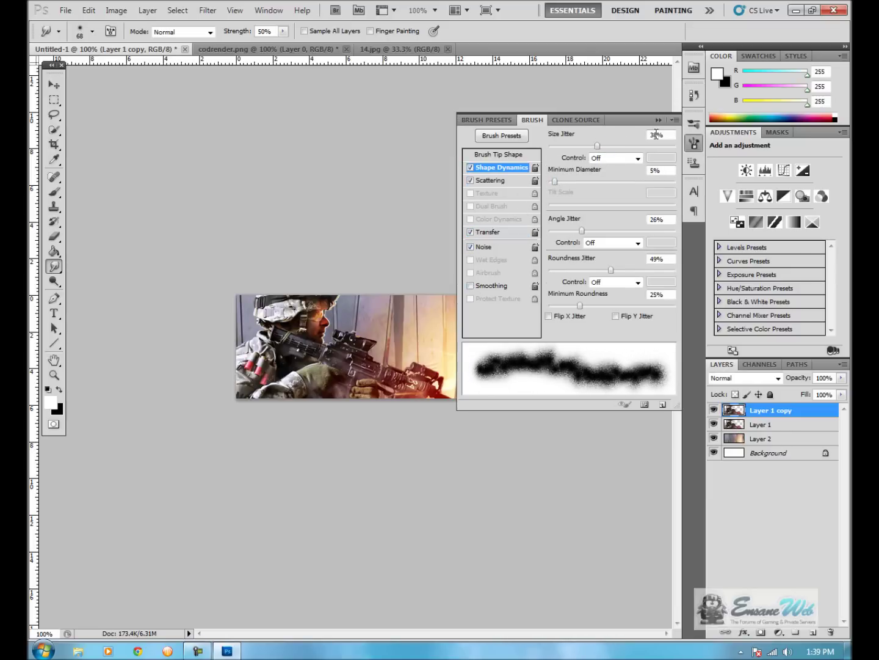
{"action": "left_click", "coordinate": [695, 142]}
Duplicate Layer 1 and smudge the soldier edges into the background
{"action": "left_click", "coordinate": [764, 424]}
{"action": "right_click", "coordinate": [763, 424]}
{"action": "left_click", "coordinate": [553, 198]}
{"action": "left_click", "coordinate": [91, 31]}
{"action": "left_click", "coordinate": [714, 424]}
{"action": "left_click", "coordinate": [771, 439]}
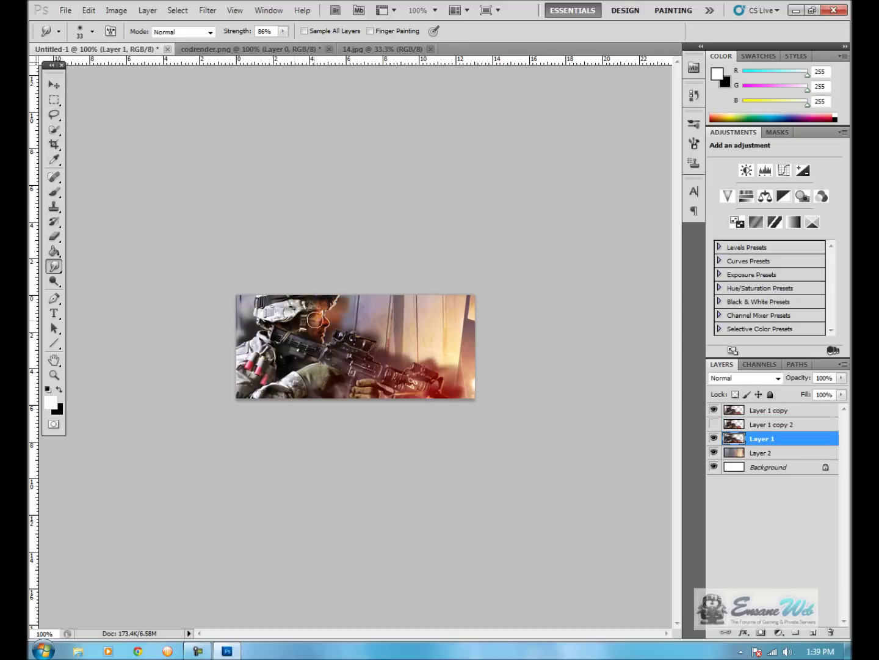
{"action": "left_click", "coordinate": [763, 429]}
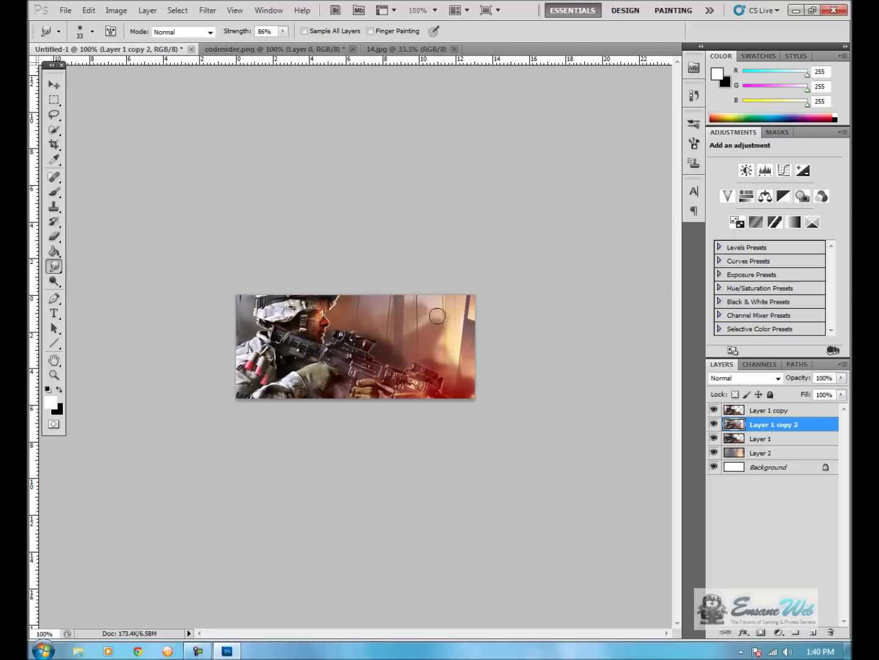
Set Layer 1's blending mode to Soft Light
{"action": "left_click", "coordinate": [744, 378]}
{"action": "left_click", "coordinate": [760, 438]}
{"action": "left_click", "coordinate": [744, 377]}
{"action": "left_click", "coordinate": [746, 321]}
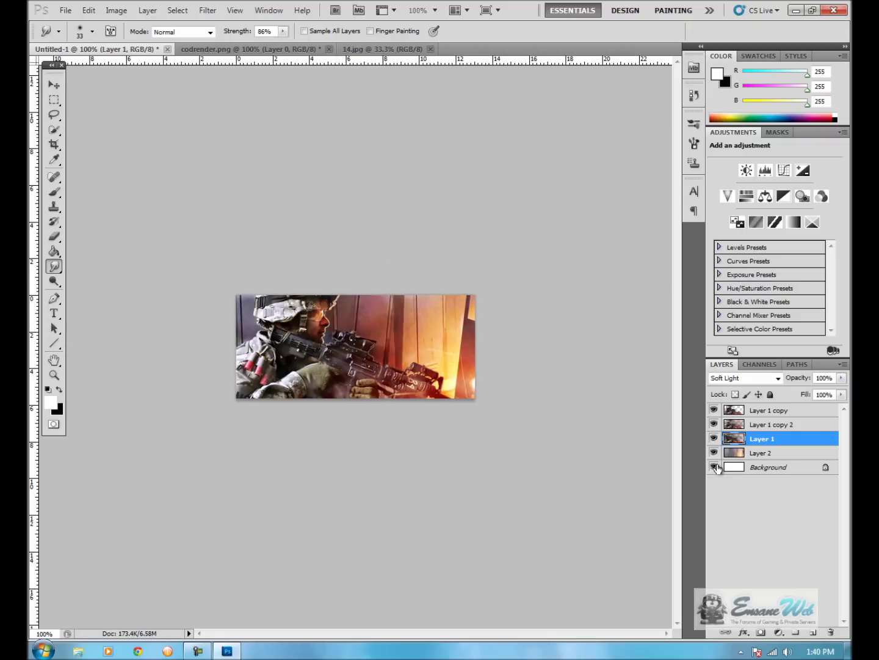
{"action": "left_click", "coordinate": [54, 343]}
{"action": "left_click", "coordinate": [97, 342]}
Fill a black strip across the top of the banner and copy it to the bottom
{"action": "key", "text": "m"}
{"action": "key", "text": "d"}
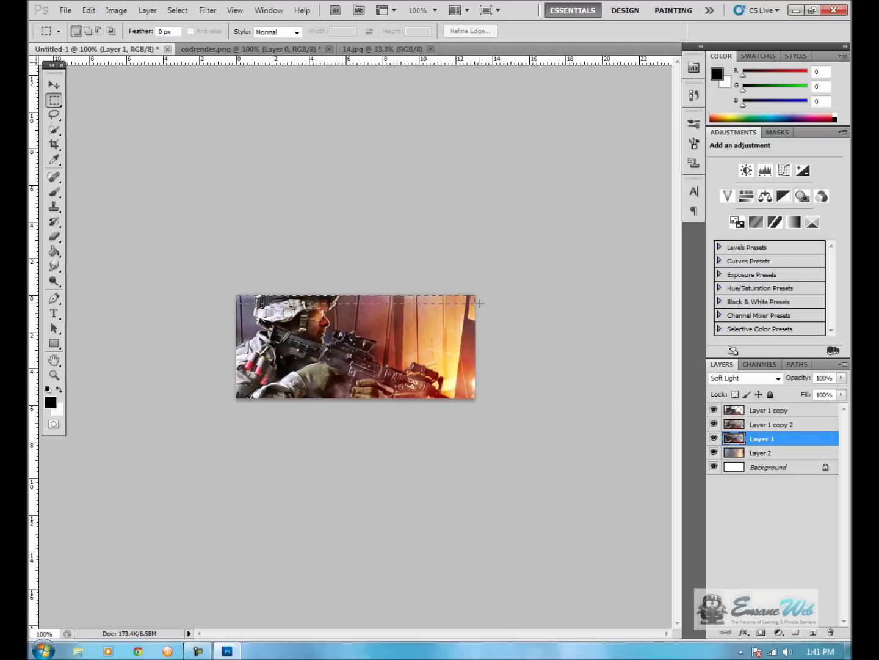
{"action": "left_click", "coordinate": [763, 409]}
{"action": "left_click", "coordinate": [796, 633]}
{"action": "key", "text": "alt+BackSpace"}
{"action": "key", "text": "ctrl+d"}
{"action": "right_click", "coordinate": [768, 408]}
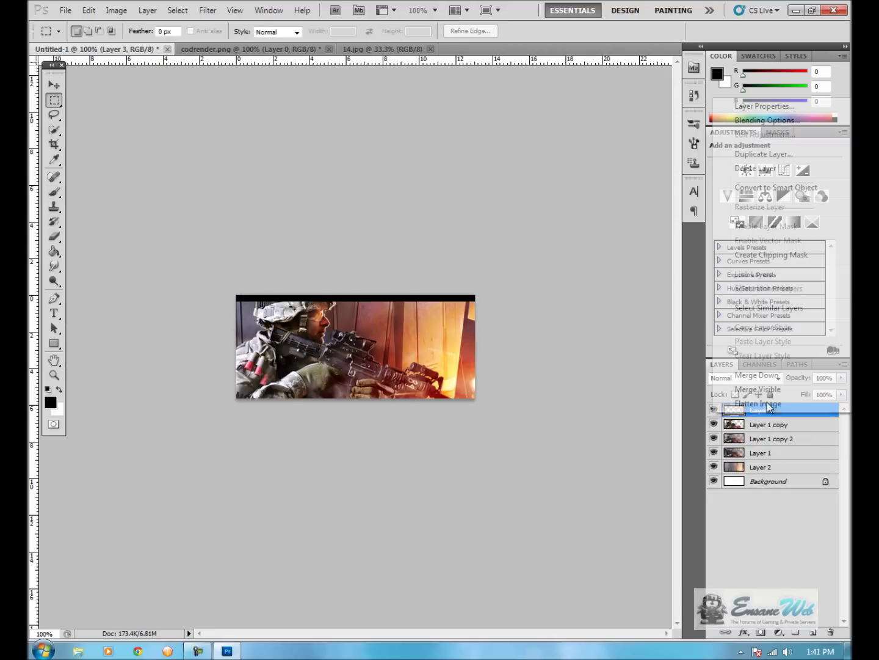
{"action": "key", "text": "ctrl+j"}
{"action": "key", "text": "v"}
{"action": "left_click_drag", "start_coordinate": [88, 94], "coordinate": [524, 339]}
Add and duplicate further black border layers, then merge all border layers into one
{"action": "key", "text": "m"}
{"action": "key", "text": "ctrl+a"}
{"action": "key", "text": "b"}
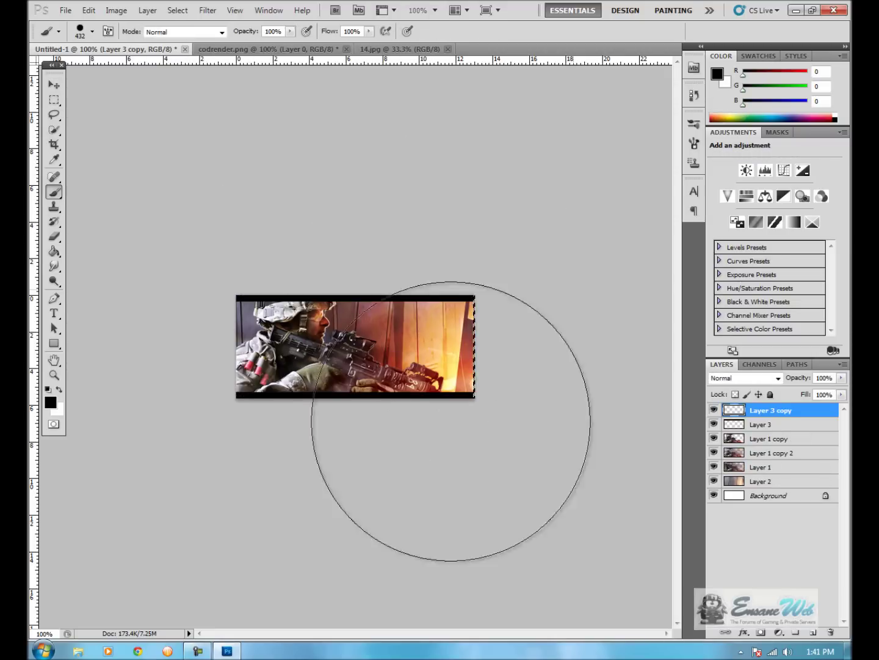
{"action": "key", "text": "ctrl+shift+alt+n"}
{"action": "key", "text": "m"}
{"action": "right_click", "coordinate": [767, 409]}
{"action": "key", "text": "Escape"}
{"action": "key", "text": "ctrl+j"}
{"action": "left_click", "coordinate": [58, 87]}
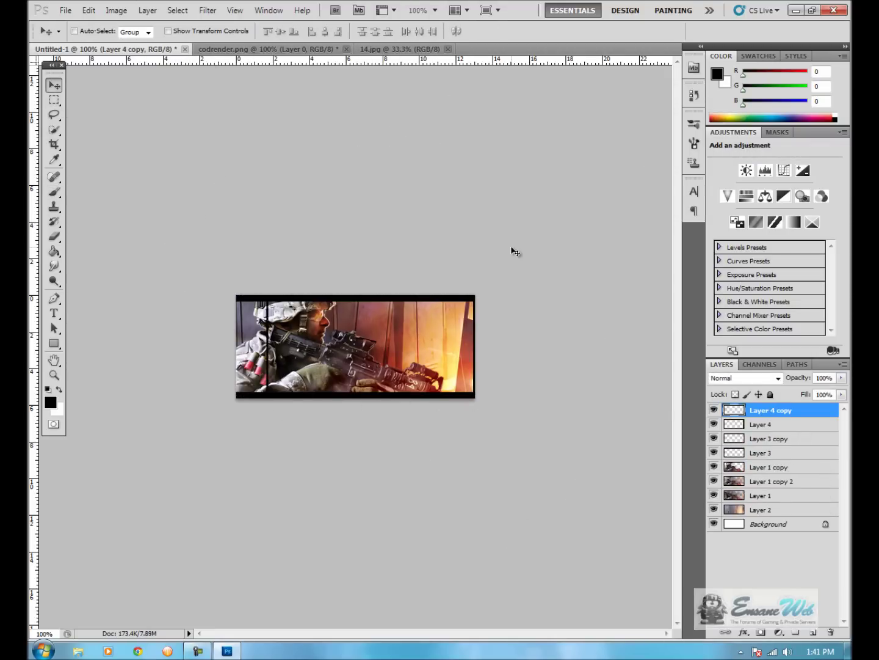
{"action": "left_click", "coordinate": [776, 453], "text": "shift"}
{"action": "right_click", "coordinate": [776, 453]}
{"action": "left_click", "coordinate": [769, 116]}
Give the merged border layer a 1 px white Overlay stroke at 42% opacity
{"action": "left_click", "coordinate": [518, 499]}
{"action": "left_click", "coordinate": [721, 363]}
{"action": "left_click", "coordinate": [713, 370]}
{"action": "left_click_drag", "start_coordinate": [620, 295], "coordinate": [649, 242]}
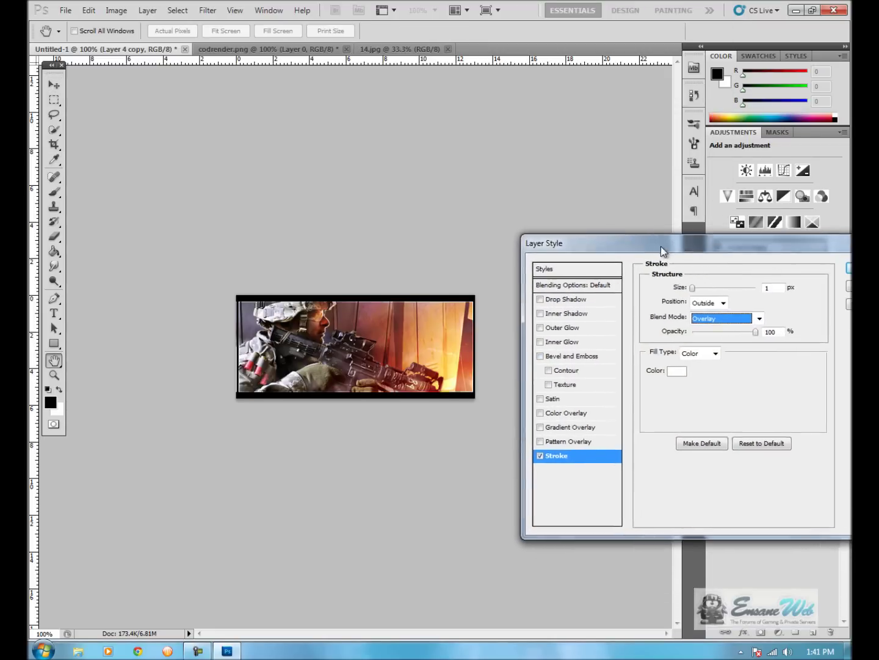
{"action": "key", "text": "Return"}
{"action": "double_click", "coordinate": [749, 416]}
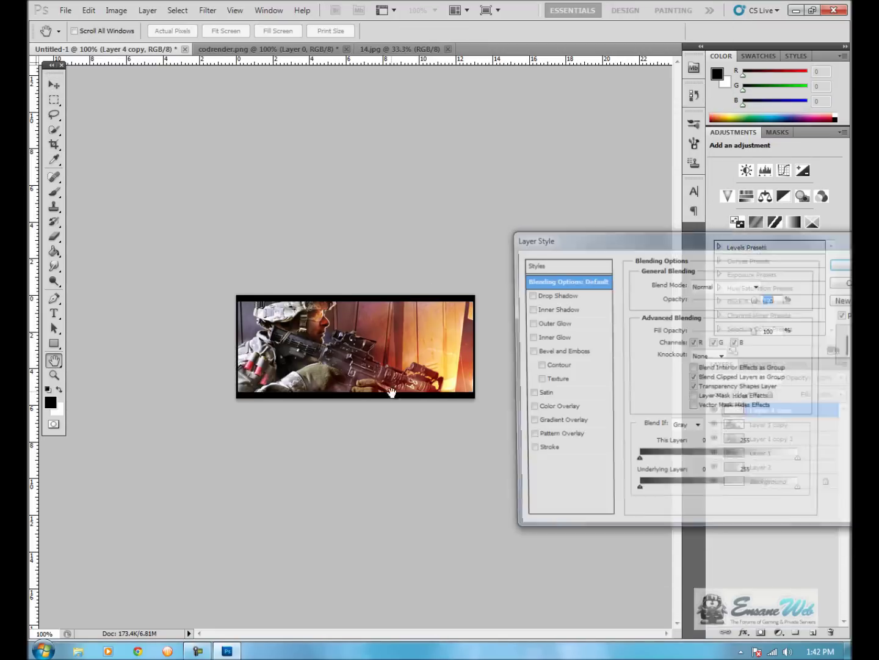
{"action": "left_click", "coordinate": [665, 365]}
{"action": "left_click", "coordinate": [827, 345]}
{"action": "left_click_drag", "start_coordinate": [743, 327], "coordinate": [706, 328]}
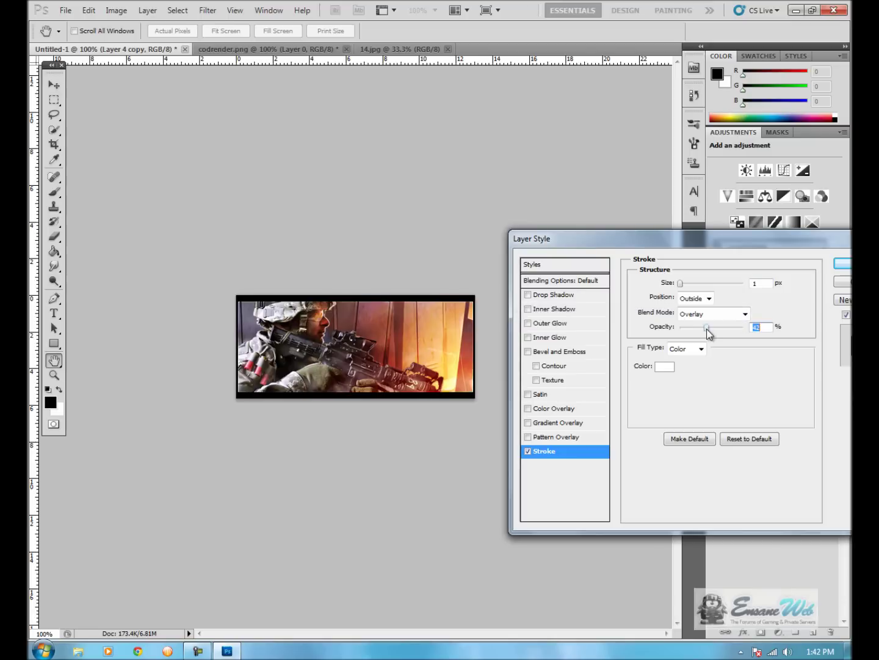
{"action": "key", "text": "Return"}
Open three flare images, including Acrez5, from the PS Resources Flares folder
{"action": "left_click", "coordinate": [784, 453]}
{"action": "left_click", "coordinate": [65, 11]}
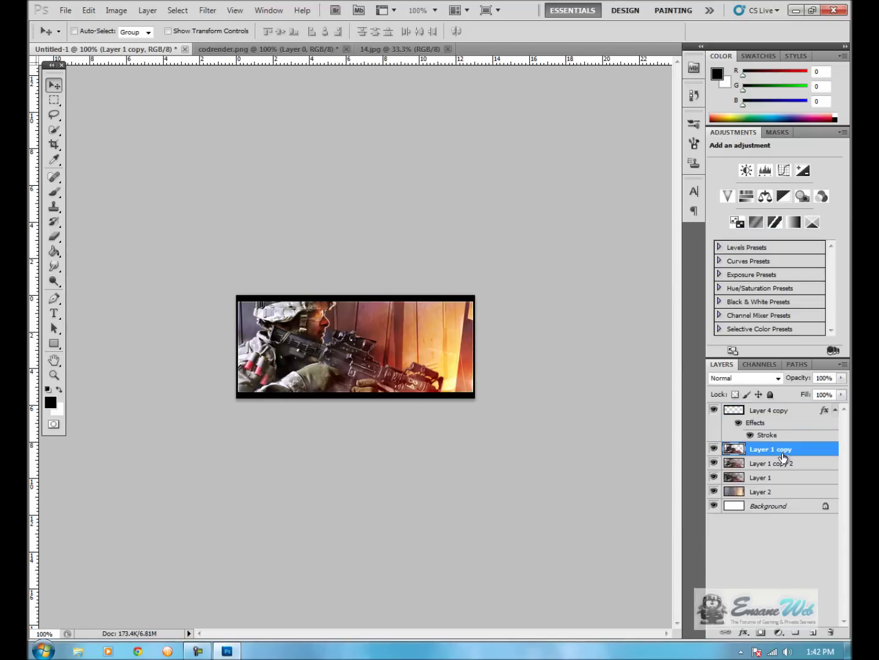
{"action": "left_click", "coordinate": [80, 34]}
{"action": "left_click", "coordinate": [483, 113]}
{"action": "left_click", "coordinate": [362, 257]}
{"action": "double_click", "coordinate": [359, 156]}
{"action": "left_click", "coordinate": [352, 195]}
{"action": "scroll", "coordinate": [431, 255], "scroll_direction": "down", "scroll_amount": 3}
{"action": "scroll", "coordinate": [432, 256], "scroll_direction": "down", "scroll_amount": 3}
{"action": "left_click", "coordinate": [560, 214], "text": "ctrl"}
{"action": "left_click", "coordinate": [444, 299], "text": "ctrl"}
{"action": "key", "text": "Return"}
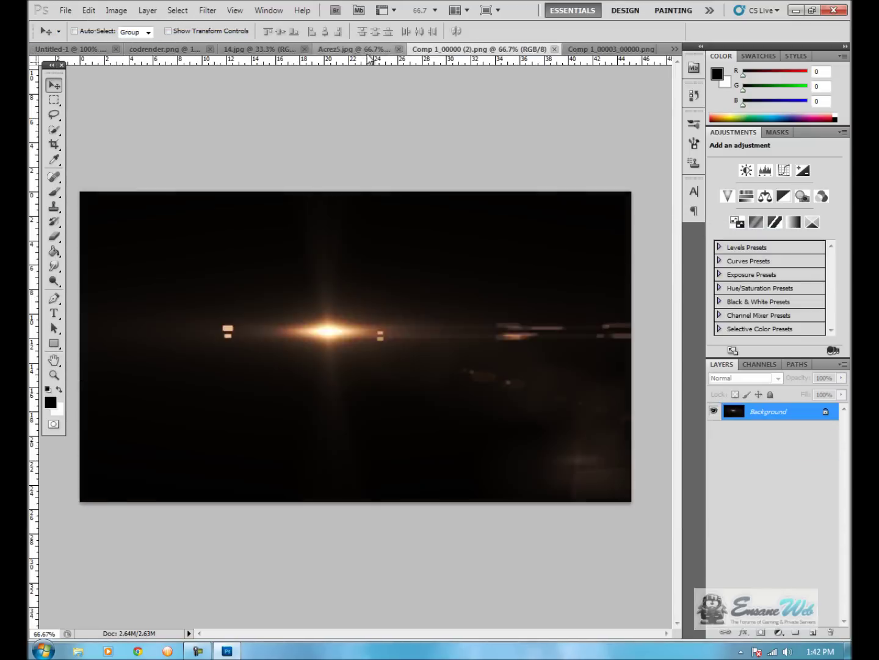
Close the 14.jpg and codrender.png documents and set flare Layer 3 to Overlay
{"action": "left_click", "coordinate": [287, 49]}
{"action": "left_click", "coordinate": [210, 49]}
{"action": "left_click", "coordinate": [744, 378]}
{"action": "left_click", "coordinate": [733, 210]}
Drag the Comp flare in as Layer 4, try Exclusion and Overlay, then delete it
{"action": "left_click", "coordinate": [316, 49]}
{"action": "left_click_drag", "start_coordinate": [354, 345], "coordinate": [342, 245]}
{"action": "left_click", "coordinate": [745, 378]}
{"action": "left_click", "coordinate": [732, 293]}
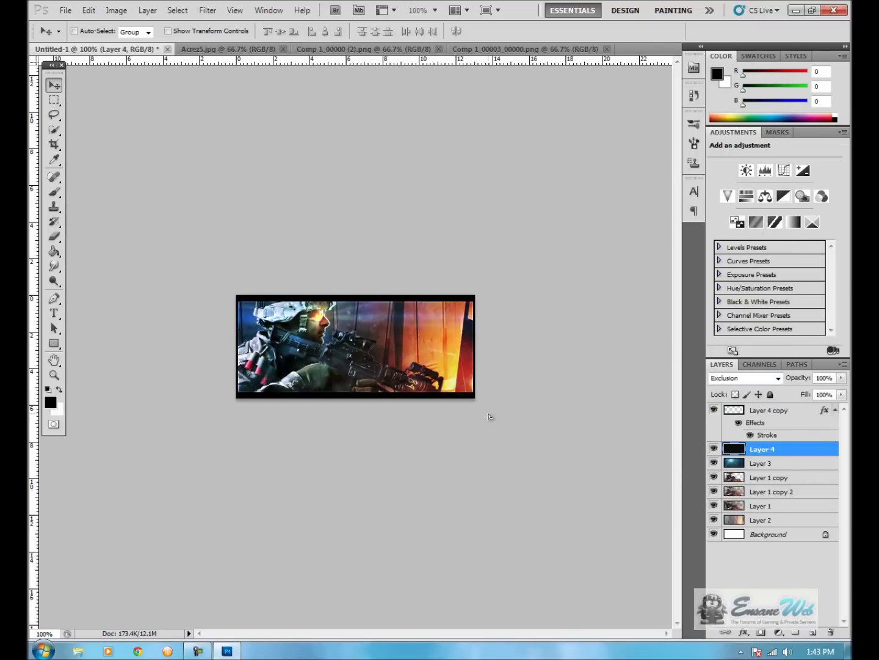
{"action": "left_click", "coordinate": [745, 378]}
{"action": "left_click", "coordinate": [733, 209]}
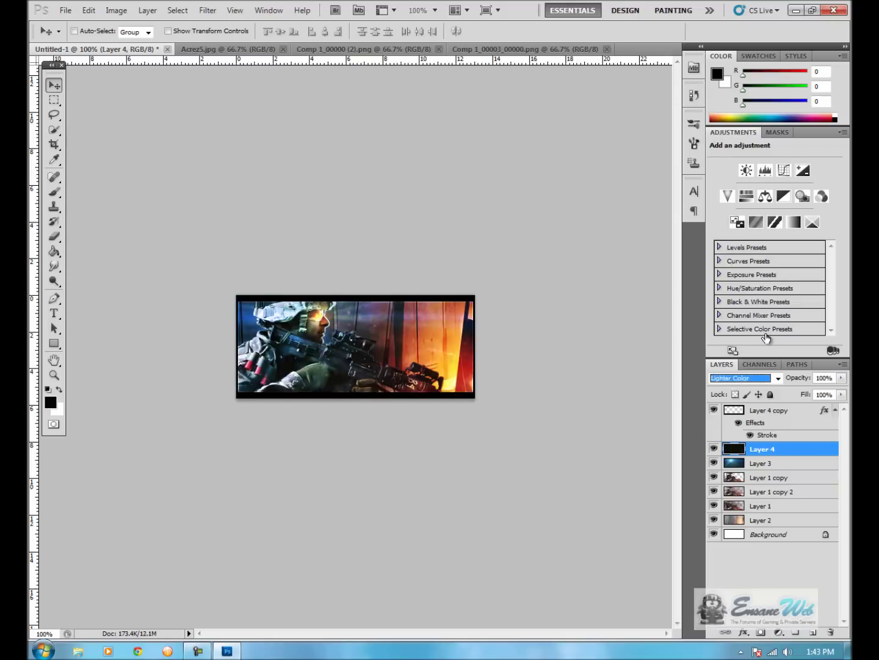
{"action": "key", "text": "Delete"}
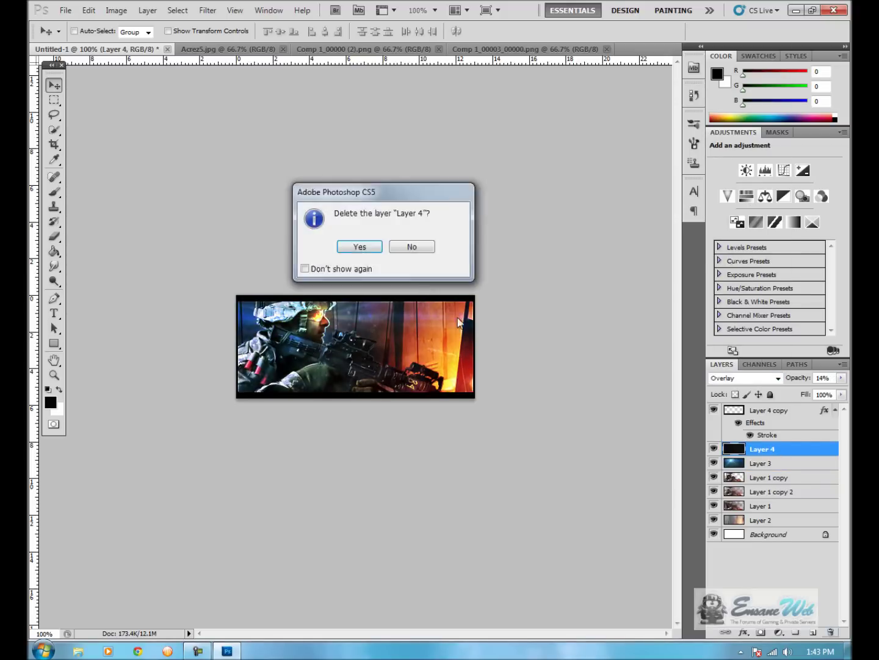
{"action": "left_click", "coordinate": [359, 246]}
Lower the flare layer's opacity and desaturate it with Hue/Saturation at -80
{"action": "left_click_drag", "start_coordinate": [842, 378], "coordinate": [815, 400]}
{"action": "key", "text": "ctrl+u"}
{"action": "left_click_drag", "start_coordinate": [162, 479], "coordinate": [140, 482]}
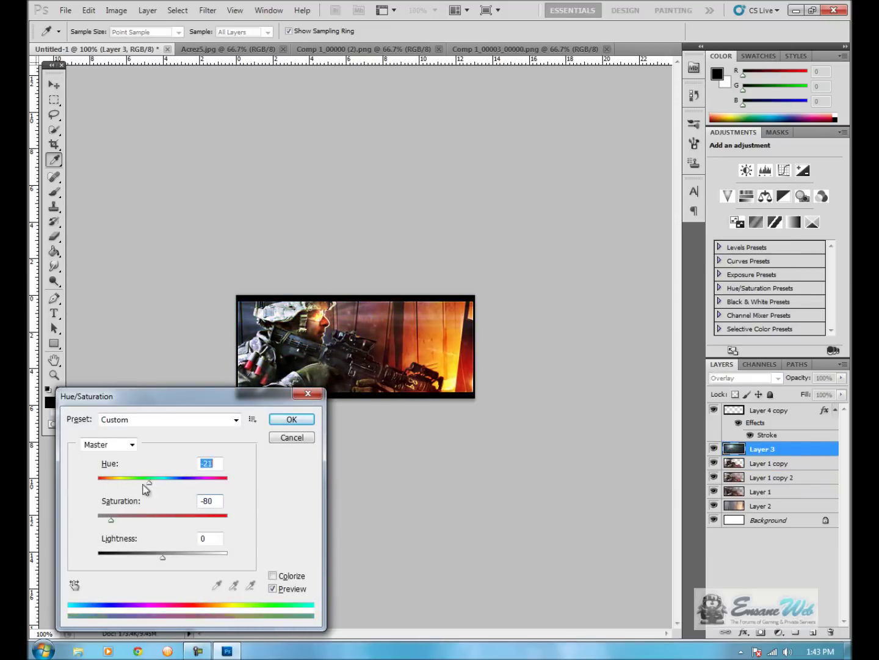
{"action": "key", "text": "Return"}
Add a Levels adjustment layer and drag its input sliders to brighten the image
{"action": "key", "text": "v"}
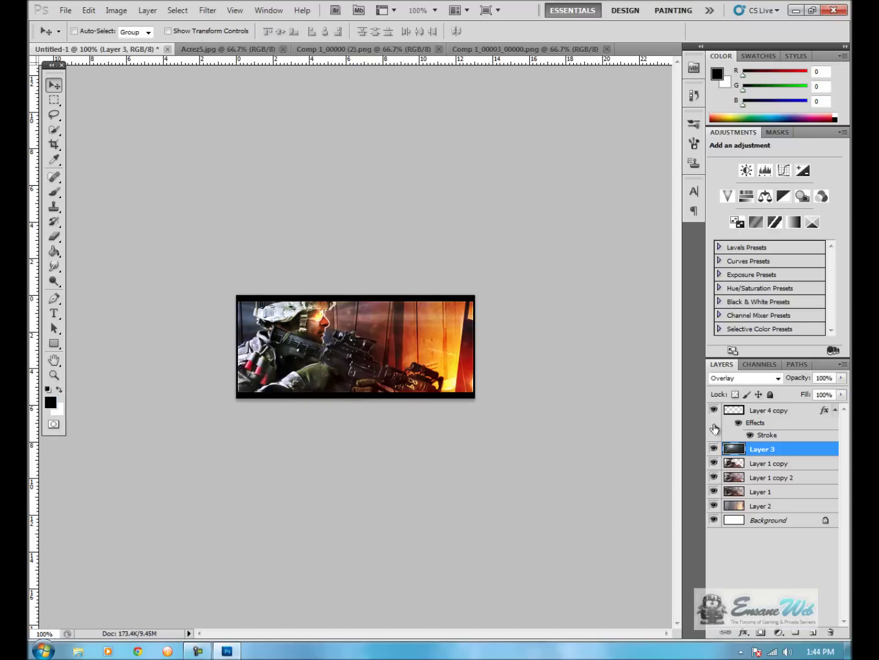
{"action": "left_click", "coordinate": [775, 632]}
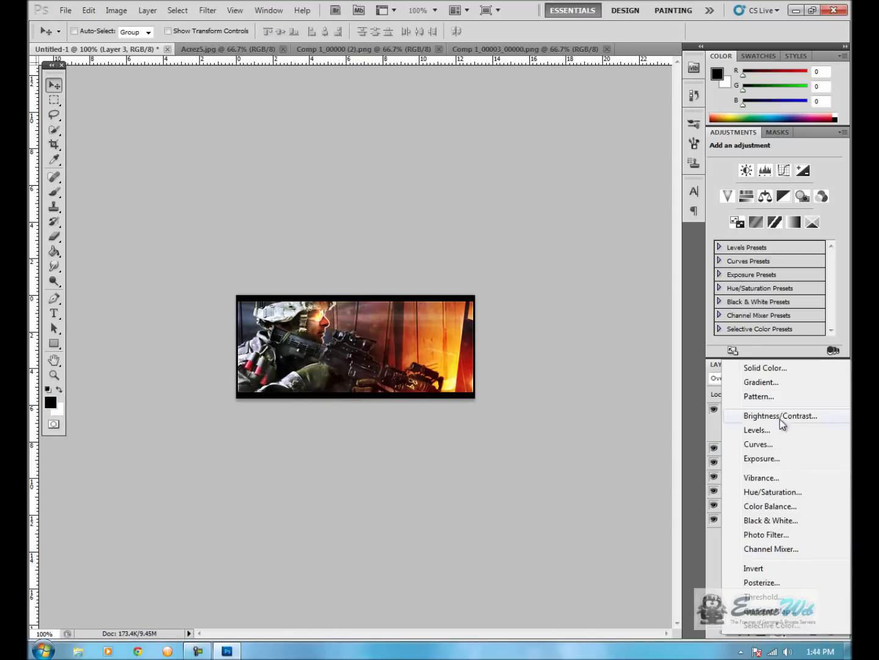
{"action": "left_click", "coordinate": [758, 429]}
{"action": "left_click_drag", "start_coordinate": [783, 240], "coordinate": [775, 238]}
{"action": "left_click_drag", "start_coordinate": [837, 239], "coordinate": [823, 240]}
{"action": "left_click_drag", "start_coordinate": [730, 239], "coordinate": [739, 239]}
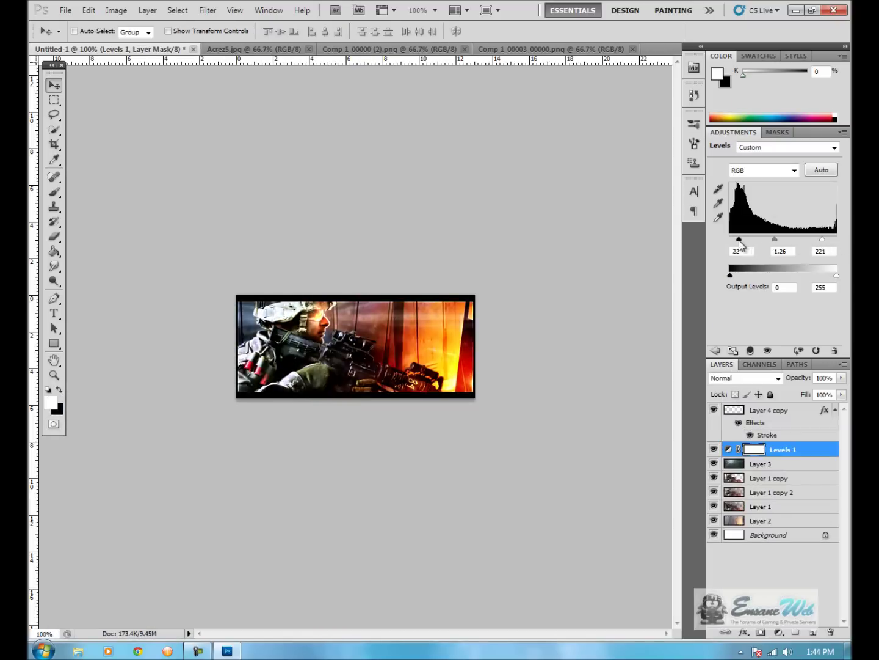
Add a Curves adjustment layer and reshape its shadows, midtones and highlights
{"action": "left_click", "coordinate": [776, 632]}
{"action": "left_click", "coordinate": [757, 443]}
{"action": "left_click_drag", "start_coordinate": [790, 230], "coordinate": [791, 241]}
{"action": "left_click_drag", "start_coordinate": [838, 189], "coordinate": [836, 194]}
{"action": "mouse_move", "coordinate": [791, 241]}
{"action": "left_mouse_down"}
{"action": "mouse_move", "coordinate": [790, 227]}
{"action": "mouse_move", "coordinate": [794, 234]}
{"action": "left_mouse_up"}
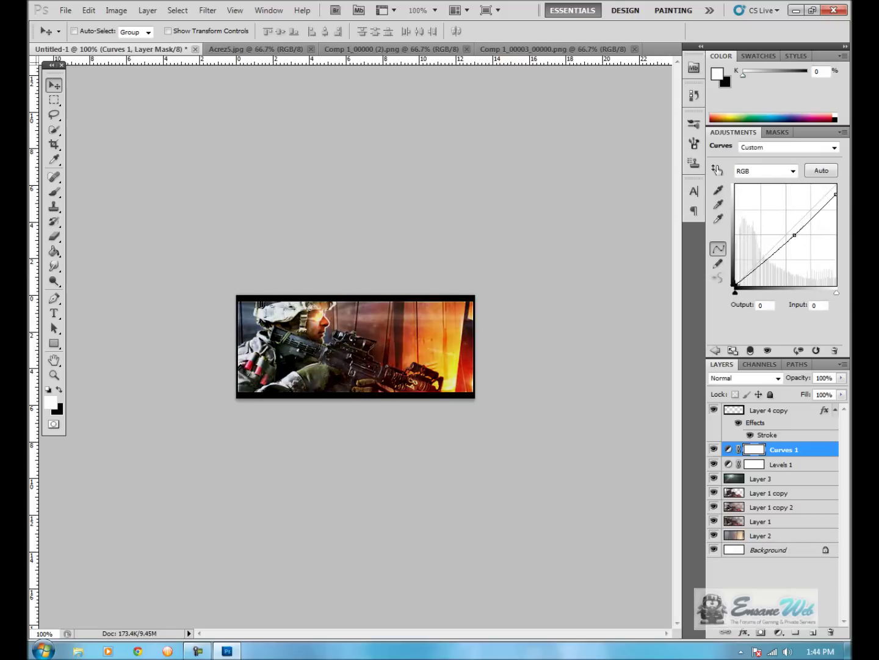
{"action": "left_click_drag", "start_coordinate": [734, 285], "coordinate": [736, 273]}
{"action": "left_click_drag", "start_coordinate": [794, 234], "coordinate": [797, 239]}
{"action": "left_click_drag", "start_coordinate": [837, 195], "coordinate": [848, 193]}
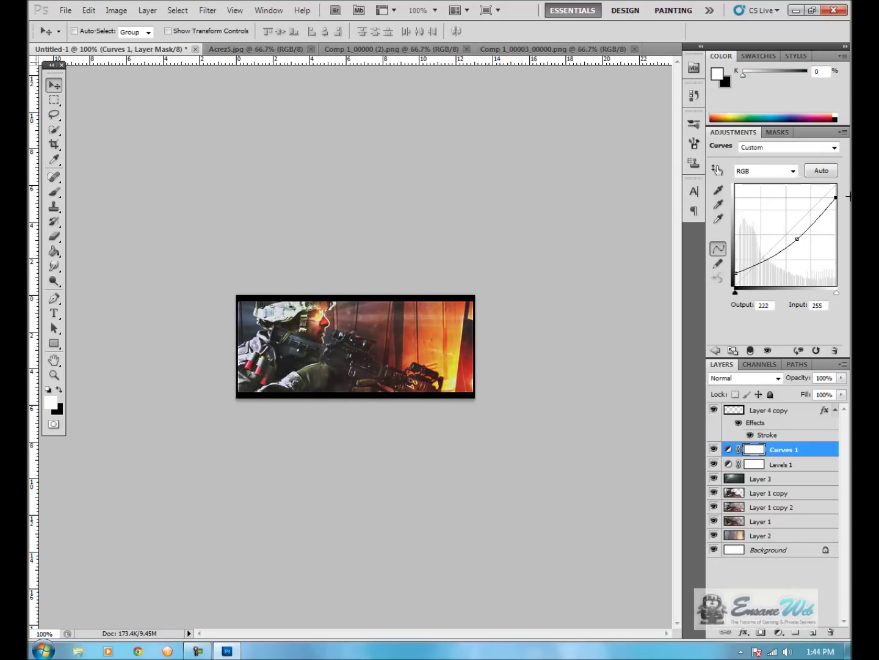
Set Levels 1 inputs to 0, 0.86, 158 and add a Warming Filter (85) photo filter
{"action": "left_click", "coordinate": [782, 465]}
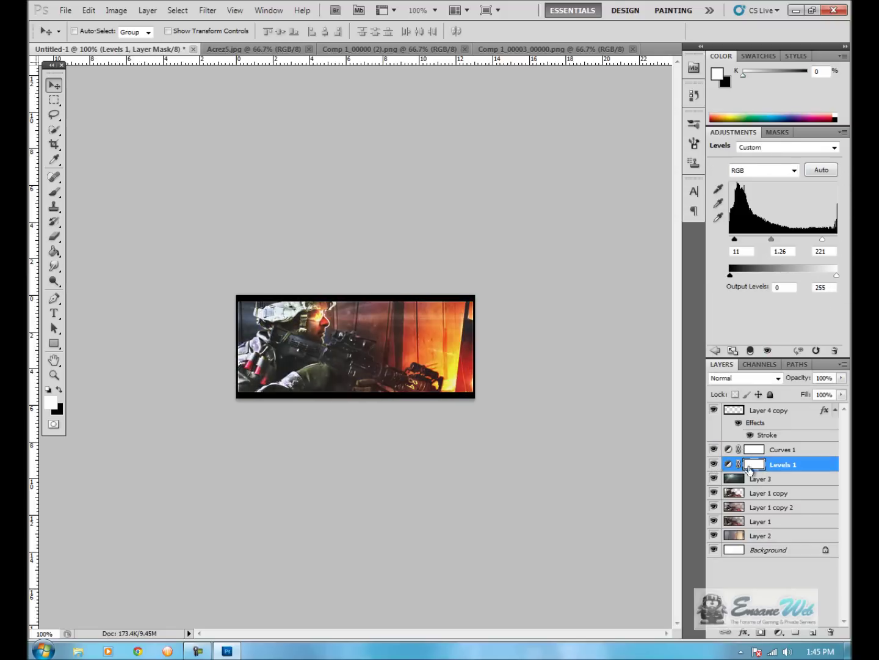
{"action": "mouse_move", "coordinate": [764, 238]}
{"action": "left_mouse_down"}
{"action": "mouse_move", "coordinate": [781, 239]}
{"action": "mouse_move", "coordinate": [729, 240]}
{"action": "left_mouse_up"}
{"action": "left_click_drag", "start_coordinate": [822, 239], "coordinate": [768, 239]}
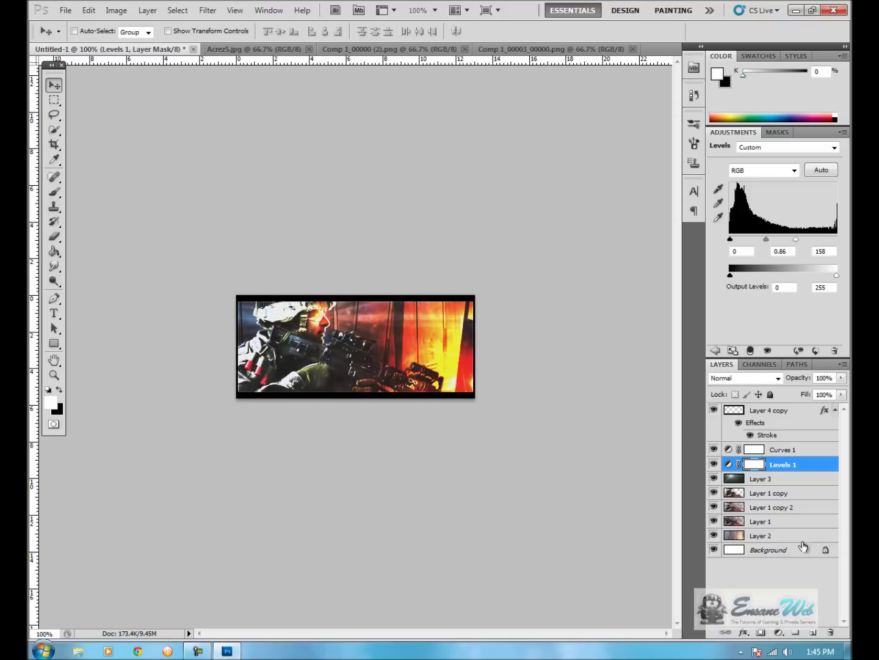
{"action": "left_click", "coordinate": [779, 632]}
{"action": "left_click", "coordinate": [763, 548]}
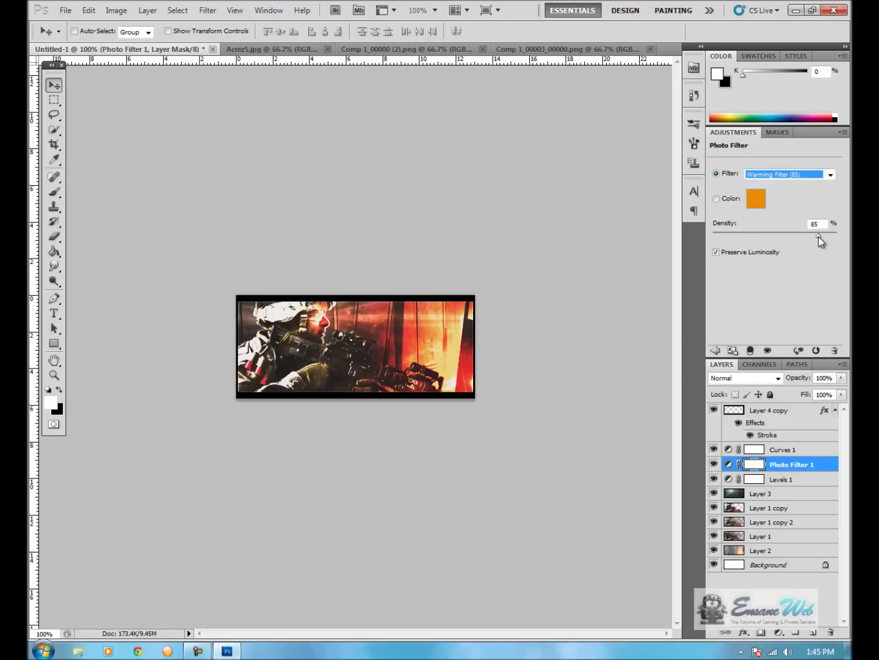
Add a violet-to-orange Gradient Map in Linear Dodge (Add) mode, placed below Photo Filter 1
{"action": "left_click", "coordinate": [779, 632]}
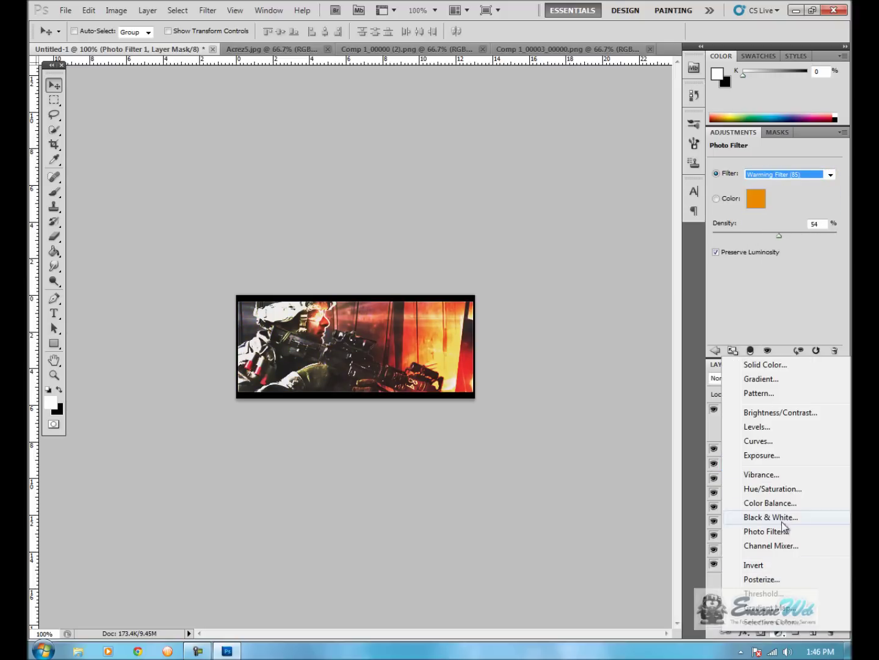
{"action": "left_click", "coordinate": [748, 607]}
{"action": "left_click", "coordinate": [794, 173]}
{"action": "left_click", "coordinate": [602, 211]}
{"action": "left_click", "coordinate": [684, 389]}
{"action": "left_click", "coordinate": [751, 194]}
{"action": "key", "text": "shift+alt+o"}
{"action": "key", "text": "Up"}
{"action": "key", "text": "Up"}
{"action": "key", "text": "Up"}
{"action": "key", "text": "ctrl+bracketright"}
{"action": "key", "text": "ctrl+bracketleft"}
{"action": "key", "text": "ctrl+bracketleft"}
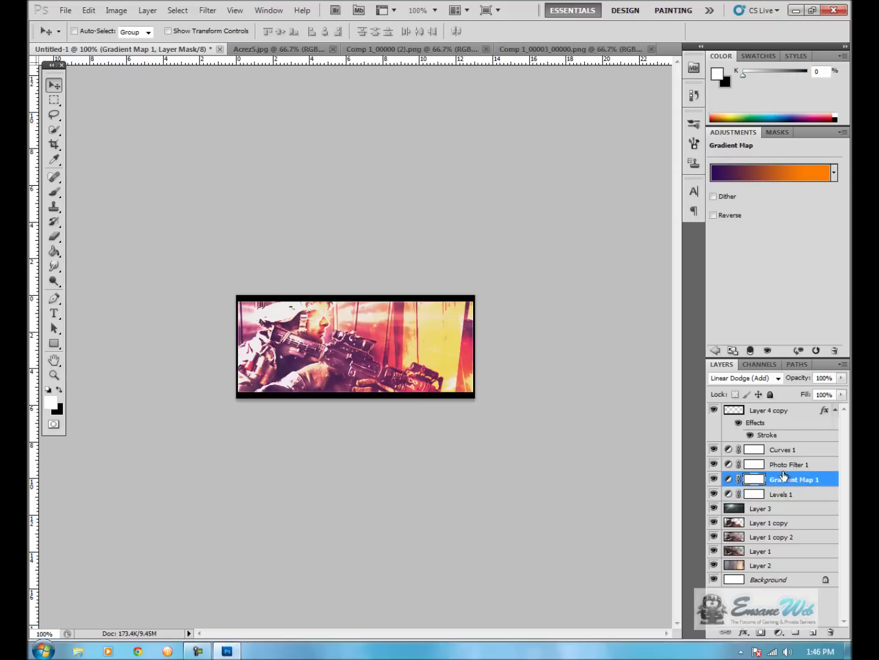
{"action": "key", "text": "ctrl+bracketright"}
{"action": "key", "text": "ctrl+bracketleft"}
Add a second Gradient Map set to Overlay and lower Gradient Map 1's opacity
{"action": "left_click", "coordinate": [774, 250]}
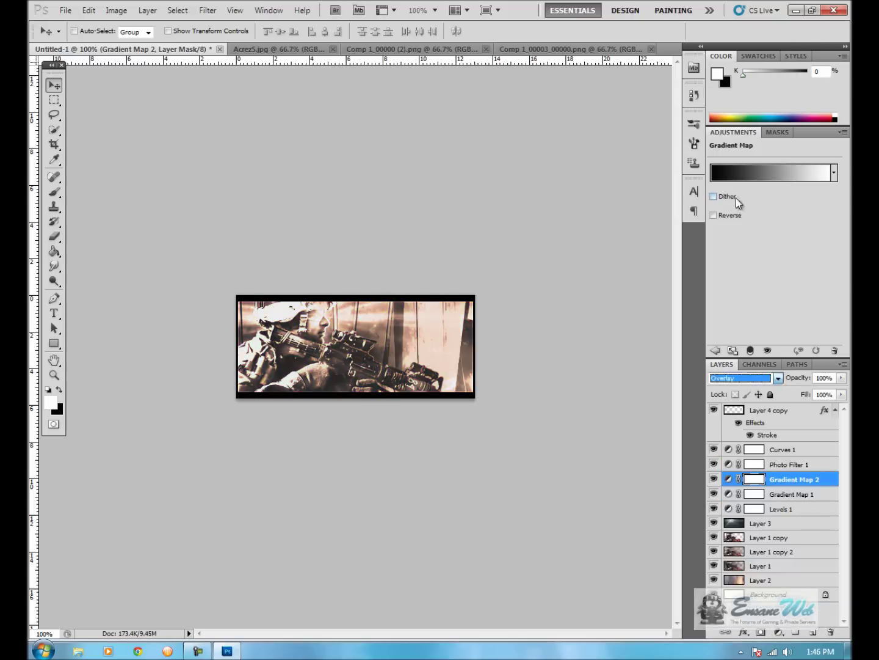
{"action": "key", "text": "Down"}
{"action": "key", "text": "Down"}
{"action": "key", "text": "Down"}
{"action": "key", "text": "Down"}
{"action": "key", "text": "Down"}
{"action": "key", "text": "Down"}
{"action": "left_click", "coordinate": [745, 377]}
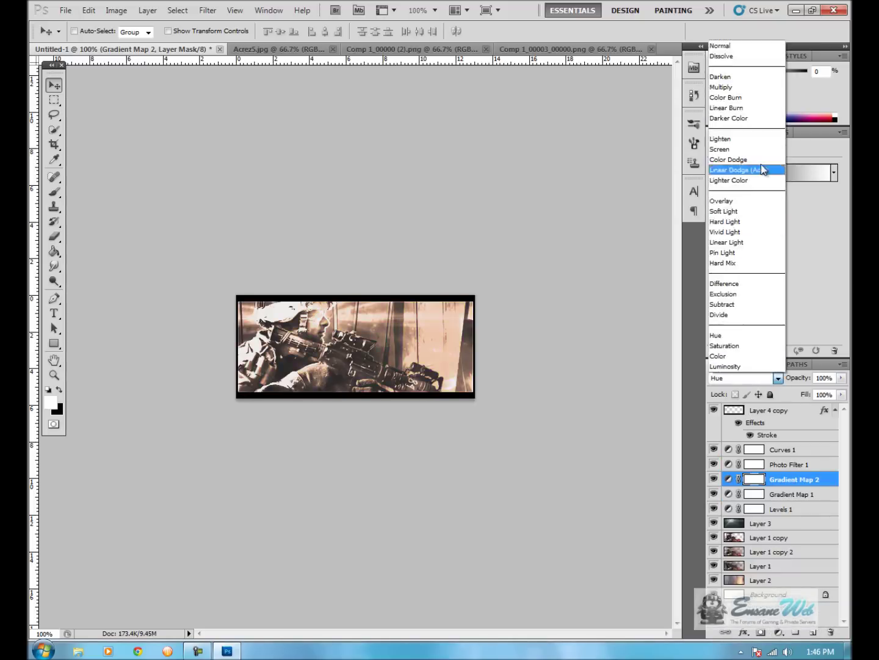
{"action": "left_click", "coordinate": [776, 171]}
{"action": "left_click", "coordinate": [794, 494]}
{"action": "left_click_drag", "start_coordinate": [843, 378], "coordinate": [803, 394]}
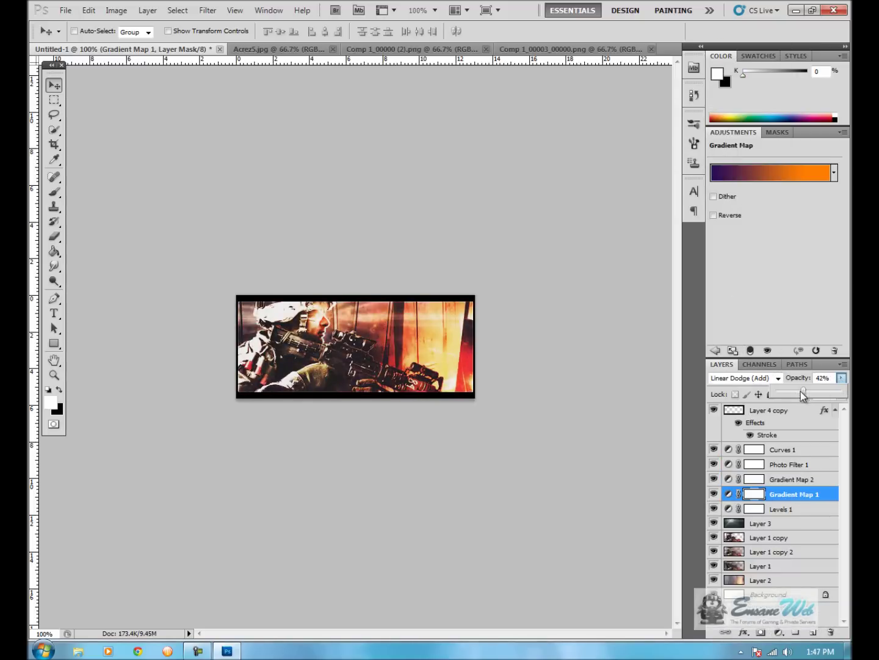
{"action": "left_click", "coordinate": [793, 479]}
{"action": "left_click", "coordinate": [744, 377]}
{"action": "left_click", "coordinate": [744, 204]}
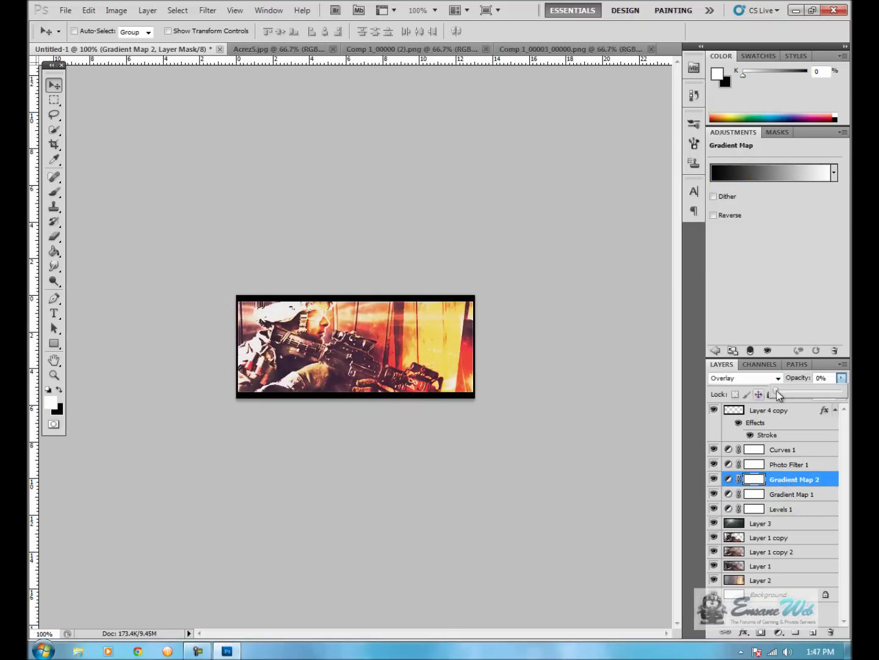
Add a third Gradient Map with a custom teal-to-cyan gradient
{"action": "left_click", "coordinate": [779, 632]}
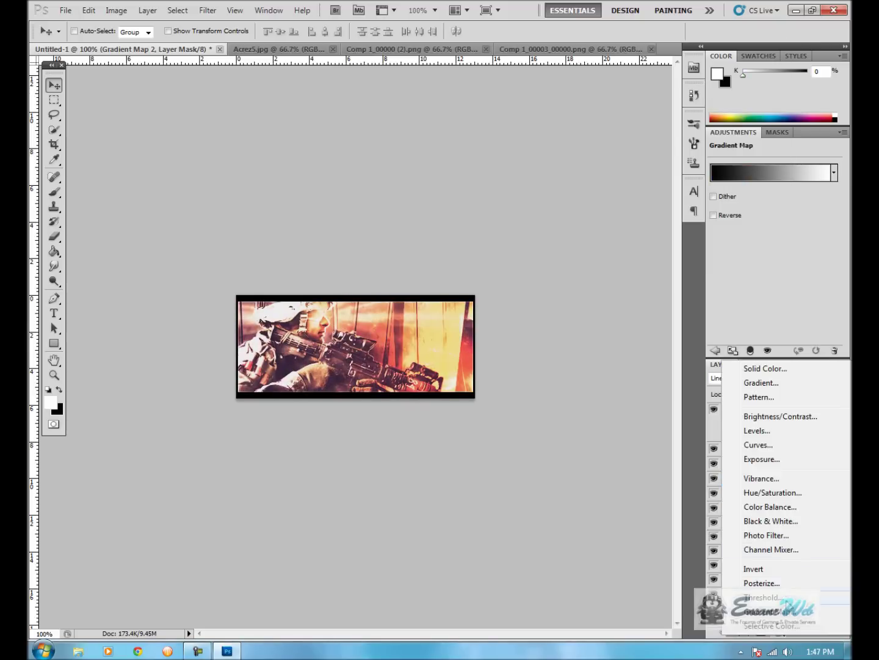
{"action": "left_click", "coordinate": [744, 612]}
{"action": "left_click", "coordinate": [834, 173]}
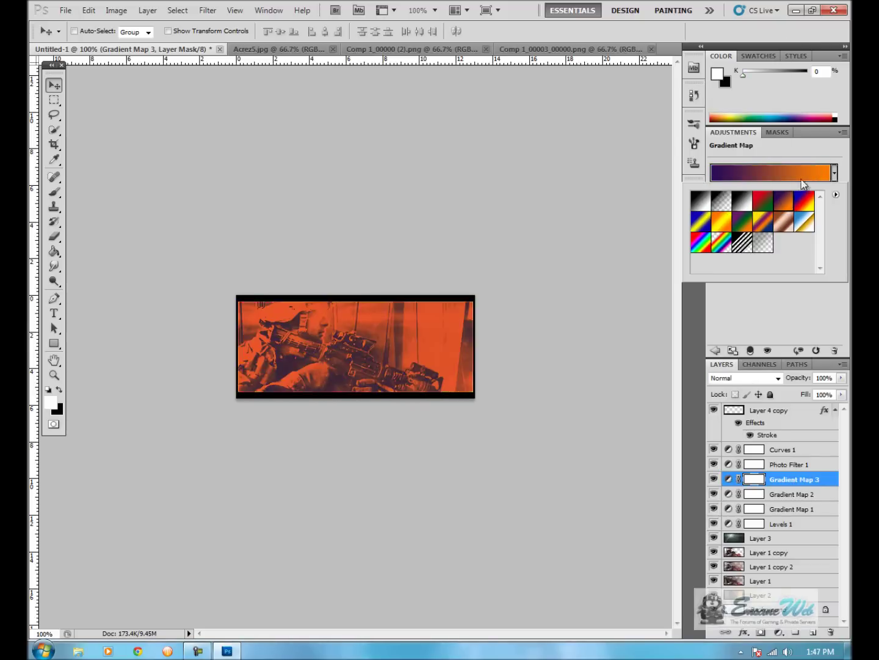
{"action": "left_click", "coordinate": [804, 184]}
{"action": "double_click", "coordinate": [512, 389]}
{"action": "left_click", "coordinate": [706, 448]}
{"action": "left_click", "coordinate": [827, 344]}
{"action": "double_click", "coordinate": [753, 388]}
{"action": "left_click_drag", "start_coordinate": [710, 447], "coordinate": [714, 433]}
{"action": "key", "text": "Return"}
{"action": "key", "text": "Return"}
{"action": "left_click", "coordinate": [745, 378]}
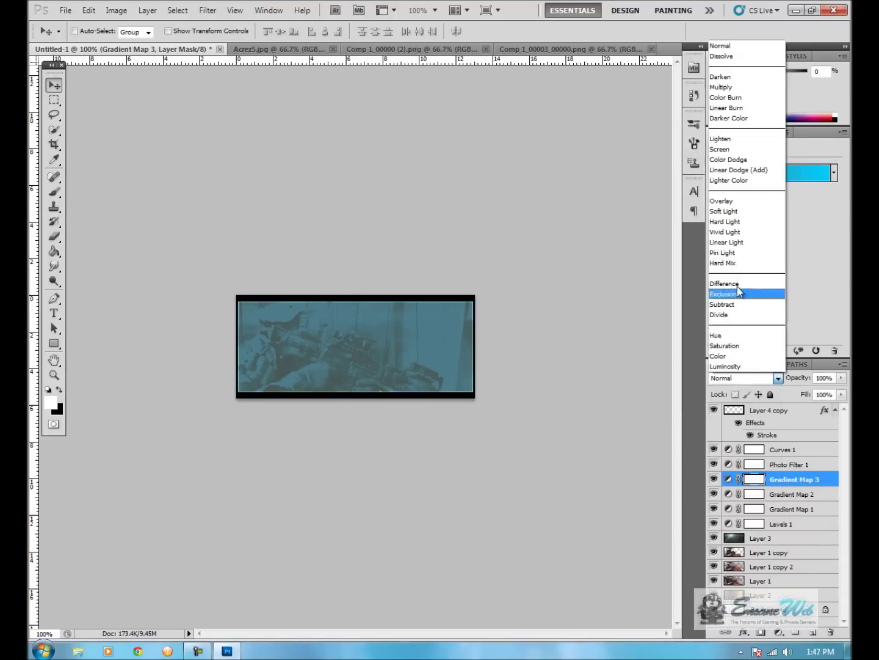
{"action": "left_click", "coordinate": [732, 251]}
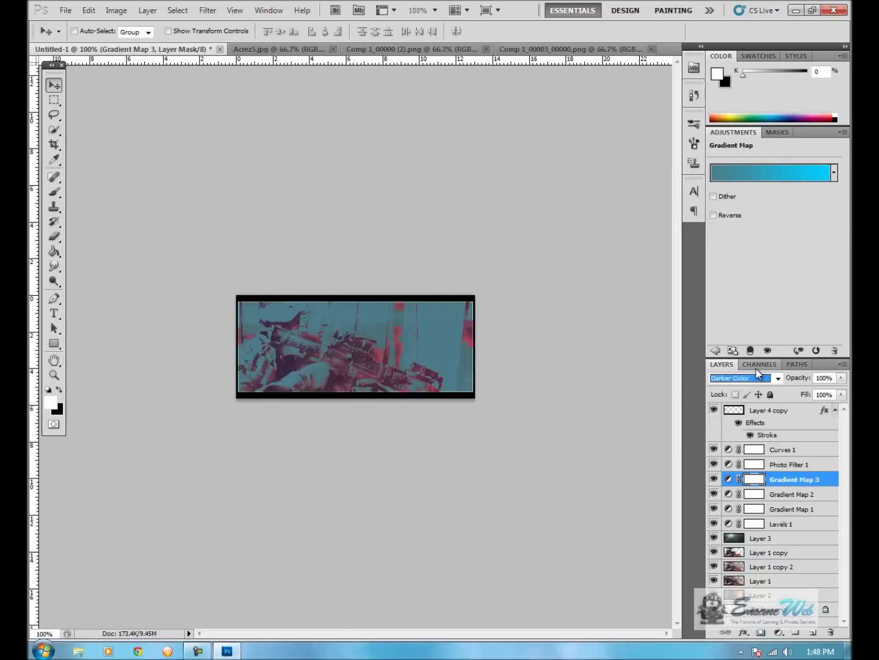
Fine-tune Gradient Map 1's blend mode and reduce its opacity, keeping it below Gradient Map 2
{"action": "left_click", "coordinate": [713, 507]}
{"action": "left_click", "coordinate": [714, 507]}
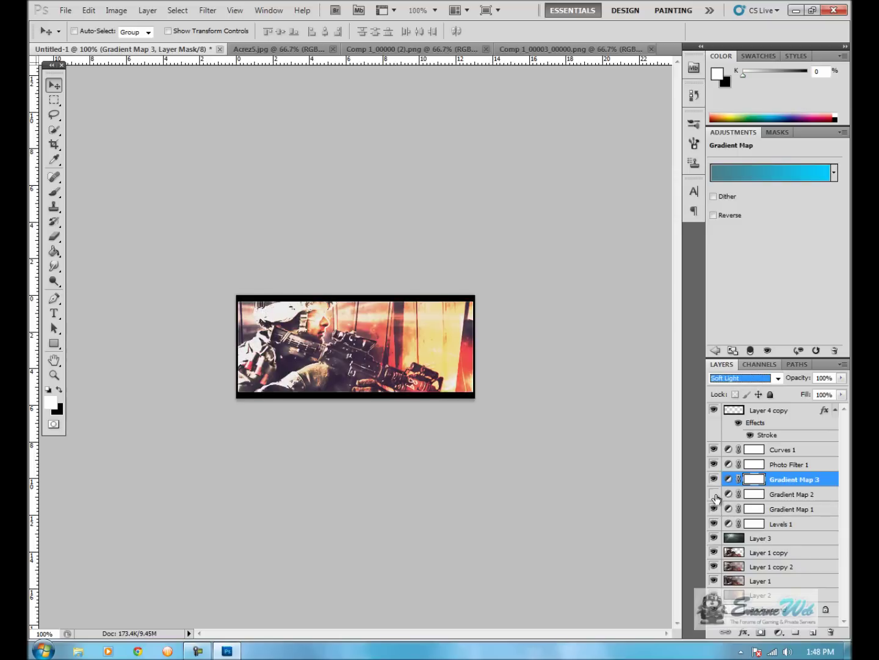
{"action": "left_click", "coordinate": [714, 508]}
{"action": "left_click", "coordinate": [788, 508]}
{"action": "left_click", "coordinate": [767, 378]}
{"action": "key", "text": "Down"}
{"action": "key", "text": "Up"}
{"action": "mouse_move", "coordinate": [784, 510]}
{"action": "left_mouse_down"}
{"action": "mouse_move", "coordinate": [791, 492]}
{"action": "mouse_move", "coordinate": [788, 516]}
{"action": "left_mouse_up"}
{"action": "left_click", "coordinate": [758, 379]}
{"action": "key", "text": "Up"}
{"action": "key", "text": "Up"}
{"action": "key", "text": "Up"}
{"action": "key", "text": "Up"}
{"action": "key", "text": "Up"}
{"action": "key", "text": "Up"}
{"action": "key", "text": "Up"}
{"action": "key", "text": "Up"}
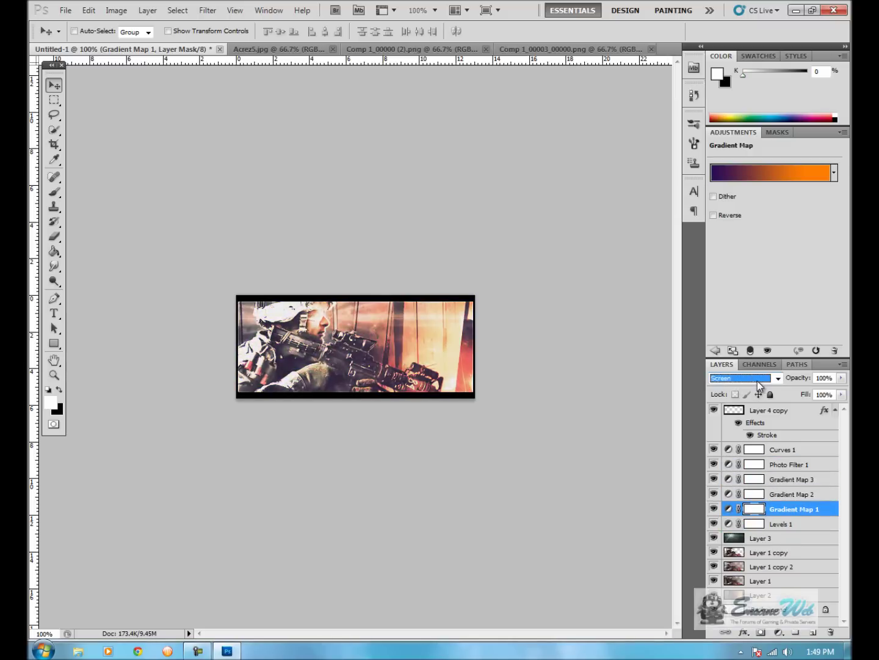
{"action": "left_click_drag", "start_coordinate": [841, 377], "coordinate": [813, 393]}
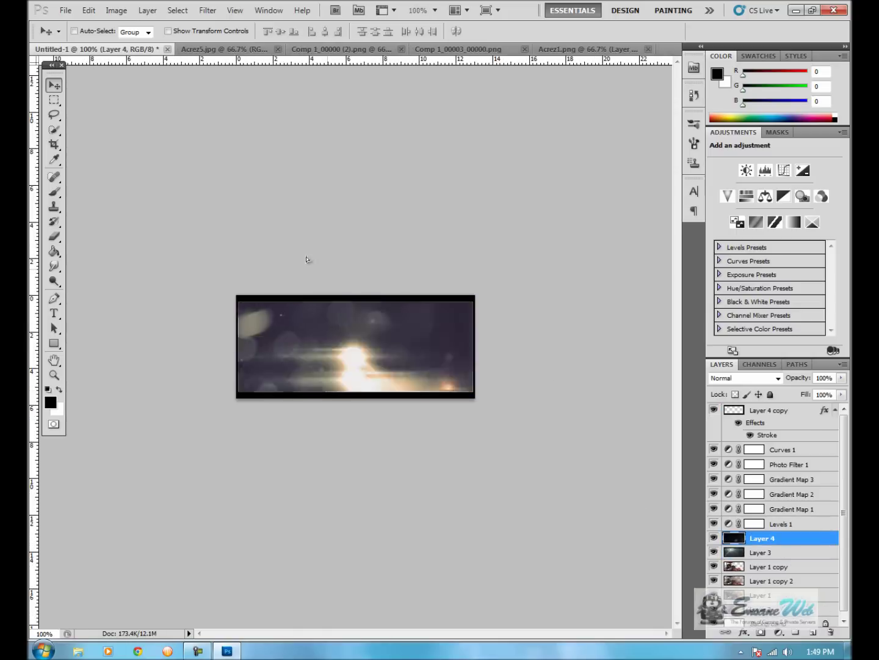
Set the Layer 4 flare texture to Overlay and reposition it on the banner
{"action": "left_click", "coordinate": [745, 377]}
{"action": "left_click", "coordinate": [742, 196]}
{"action": "left_click_drag", "start_coordinate": [392, 399], "coordinate": [436, 359]}
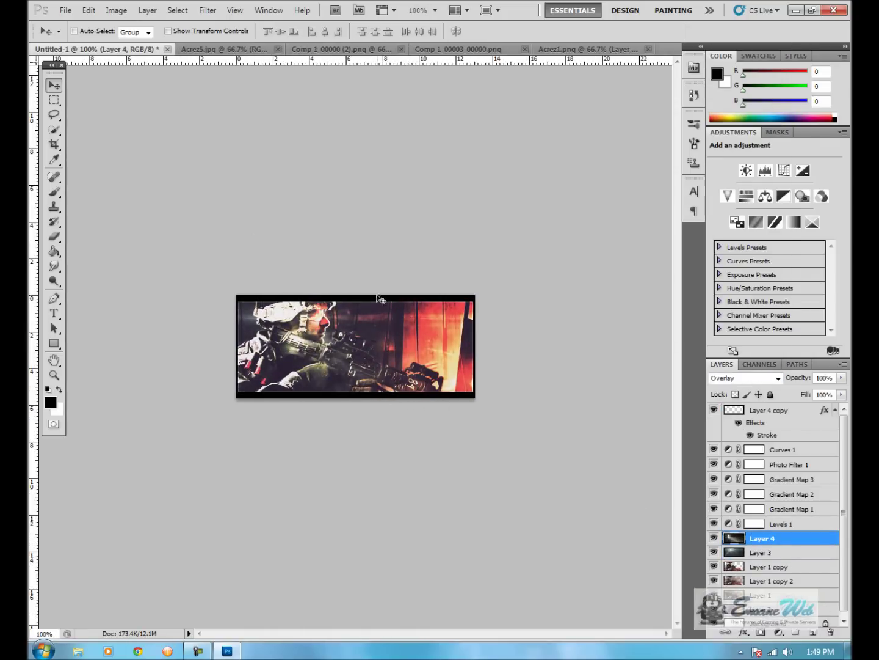
Scale and shift the Layer 4 texture down and left, then commit the transform
{"action": "key", "text": "ctrl+t"}
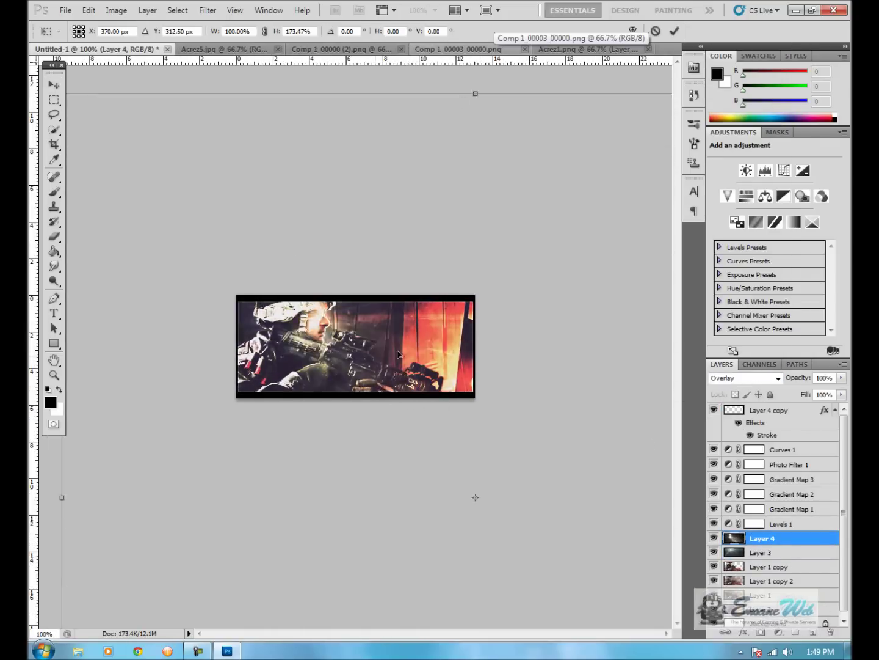
{"action": "left_click_drag", "start_coordinate": [460, 374], "coordinate": [437, 407]}
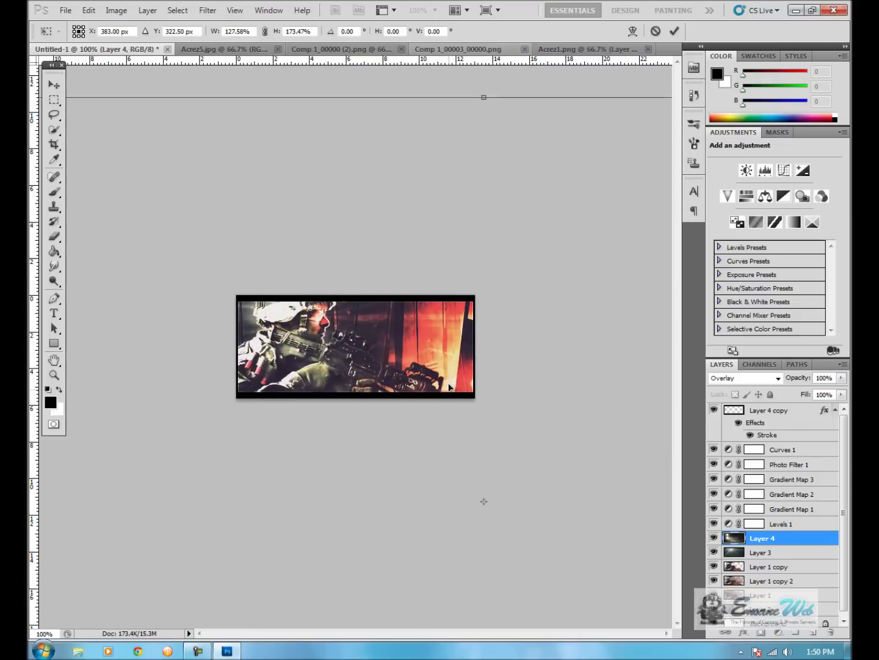
{"action": "key", "text": "v"}
{"action": "left_click", "coordinate": [369, 244]}
{"action": "left_click", "coordinate": [713, 551]}
{"action": "left_click", "coordinate": [713, 552]}
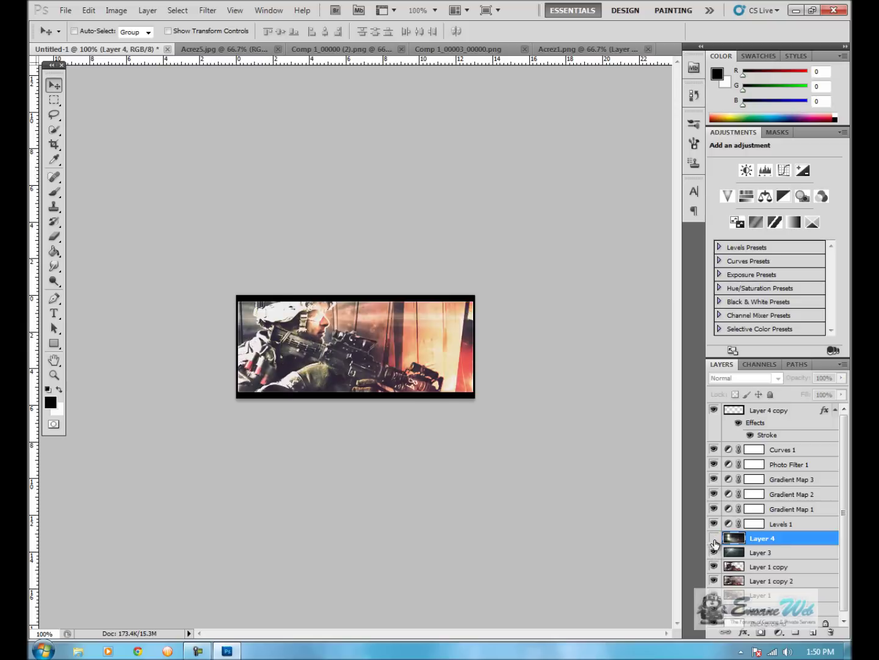
{"action": "left_click", "coordinate": [784, 547]}
Duplicate the texture, then rotate, stretch and widen the copy across the banner
{"action": "key", "text": "ctrl+j"}
{"action": "key", "text": "ctrl+t"}
{"action": "mouse_move", "coordinate": [428, 65]}
{"action": "left_mouse_down"}
{"action": "mouse_move", "coordinate": [298, 130]}
{"action": "mouse_move", "coordinate": [621, 429]}
{"action": "left_mouse_up"}
{"action": "left_click_drag", "start_coordinate": [570, 410], "coordinate": [415, 455]}
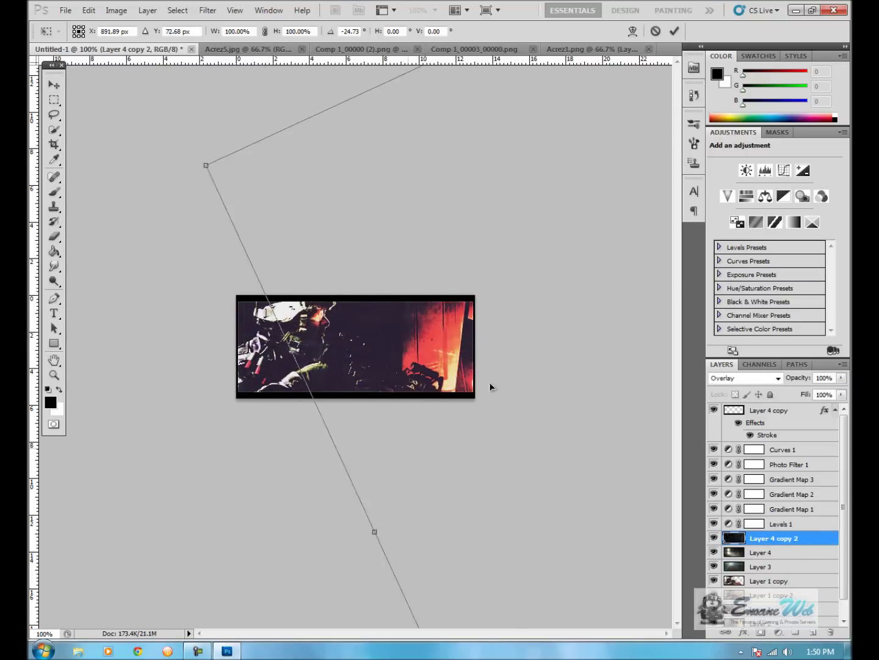
{"action": "left_click_drag", "start_coordinate": [518, 470], "coordinate": [545, 481]}
{"action": "left_click_drag", "start_coordinate": [248, 138], "coordinate": [231, 97]}
{"action": "mouse_move", "coordinate": [261, 245]}
{"action": "left_mouse_down"}
{"action": "mouse_move", "coordinate": [163, 108]}
{"action": "mouse_move", "coordinate": [336, 220]}
{"action": "mouse_move", "coordinate": [177, 107]}
{"action": "mouse_move", "coordinate": [545, 255]}
{"action": "mouse_move", "coordinate": [540, 199]}
{"action": "mouse_move", "coordinate": [474, 196]}
{"action": "mouse_move", "coordinate": [542, 140]}
{"action": "mouse_move", "coordinate": [399, 284]}
{"action": "left_mouse_up"}
{"action": "key", "text": "e"}
{"action": "left_click", "coordinate": [369, 249]}
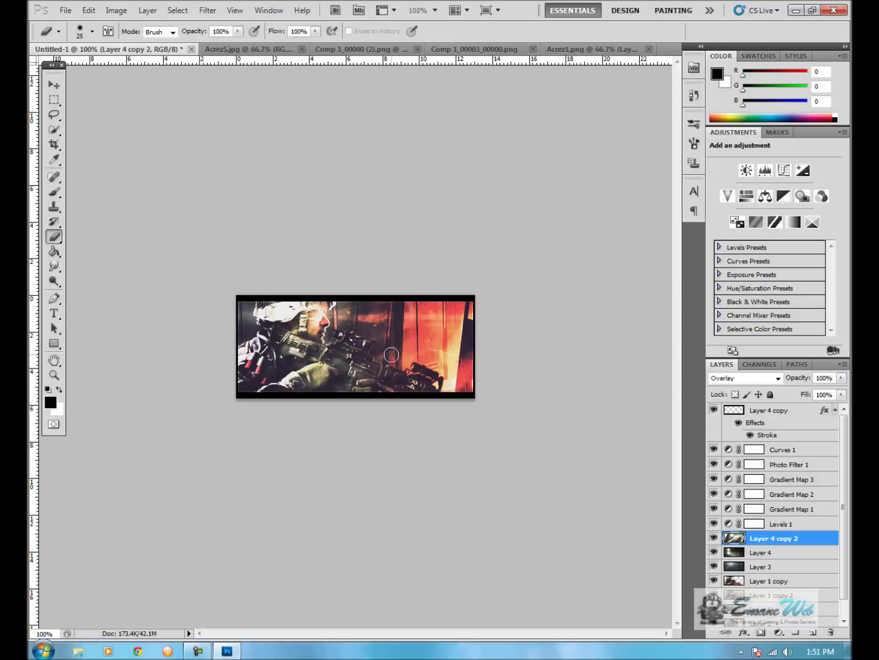
{"action": "left_click", "coordinate": [714, 552]}
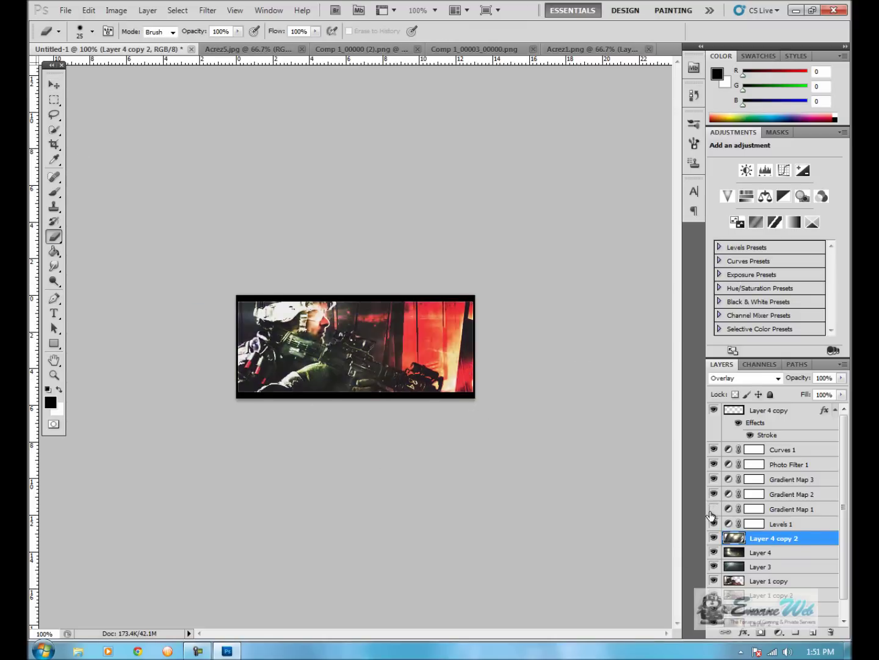
{"action": "scroll", "coordinate": [770, 537], "scroll_direction": "down", "scroll_amount": 1}
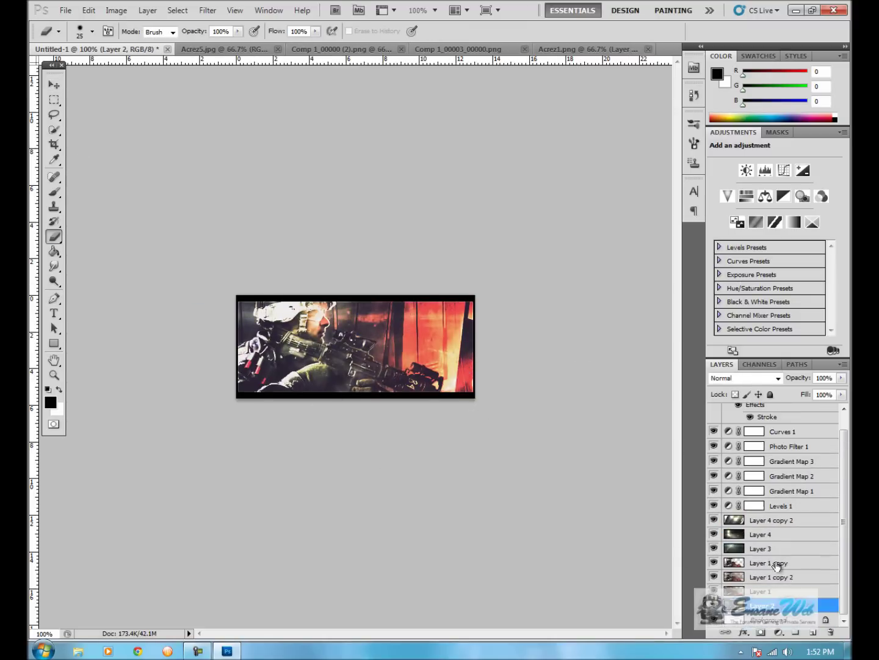
Zoom in to 400% on Layer 1 copy's soldier and erase its edges with a size 4 eraser
{"action": "left_click", "coordinate": [763, 562]}
{"action": "left_click", "coordinate": [55, 375]}
{"action": "key", "text": "ctrl+plus"}
{"action": "key", "text": "ctrl+plus"}
{"action": "key", "text": "ctrl+plus"}
{"action": "key", "text": "e"}
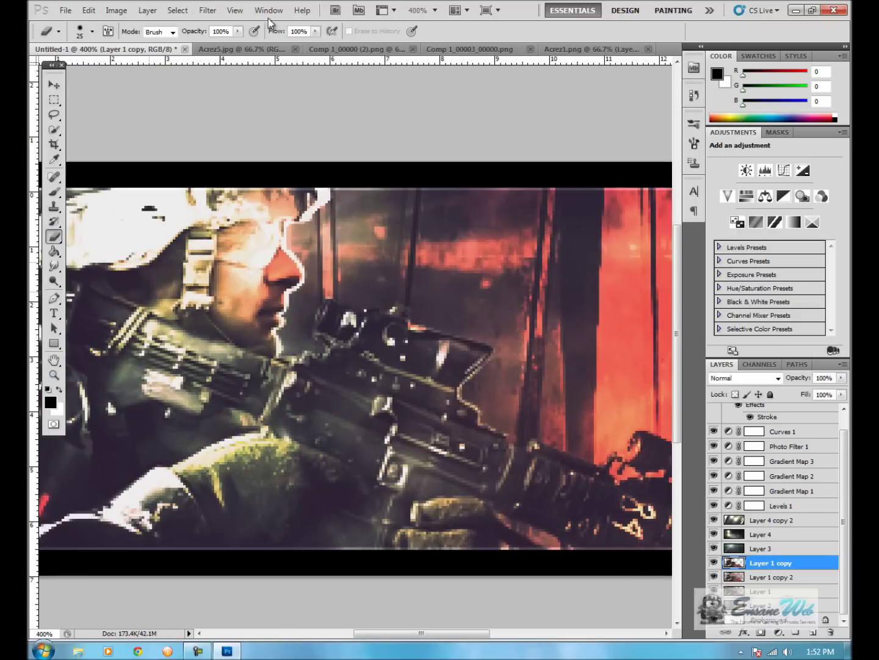
{"action": "left_click", "coordinate": [91, 31]}
{"action": "type", "text": "4"}
{"action": "key", "text": "Return"}
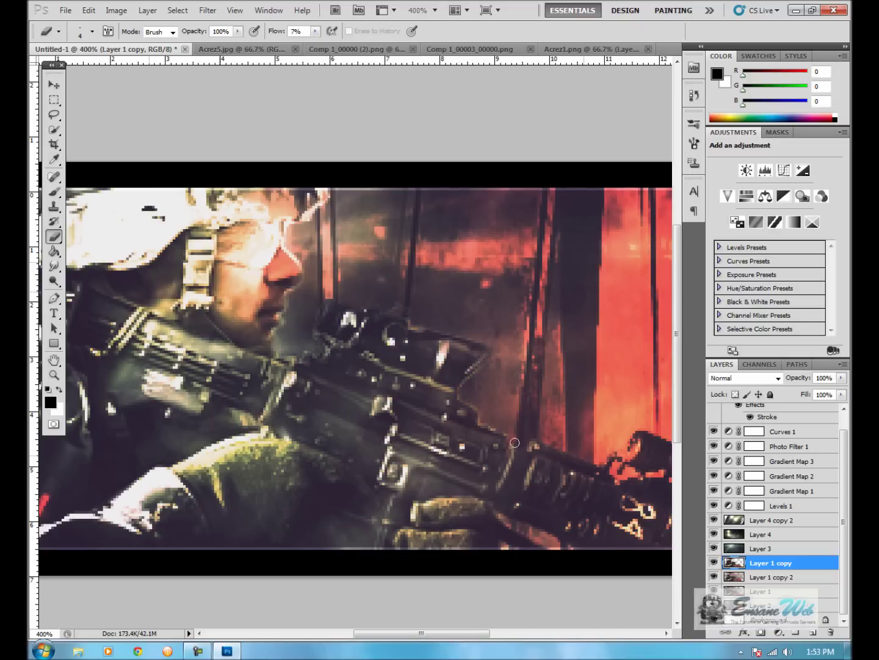
{"action": "scroll", "coordinate": [316, 319], "scroll_direction": "up", "scroll_amount": 1}
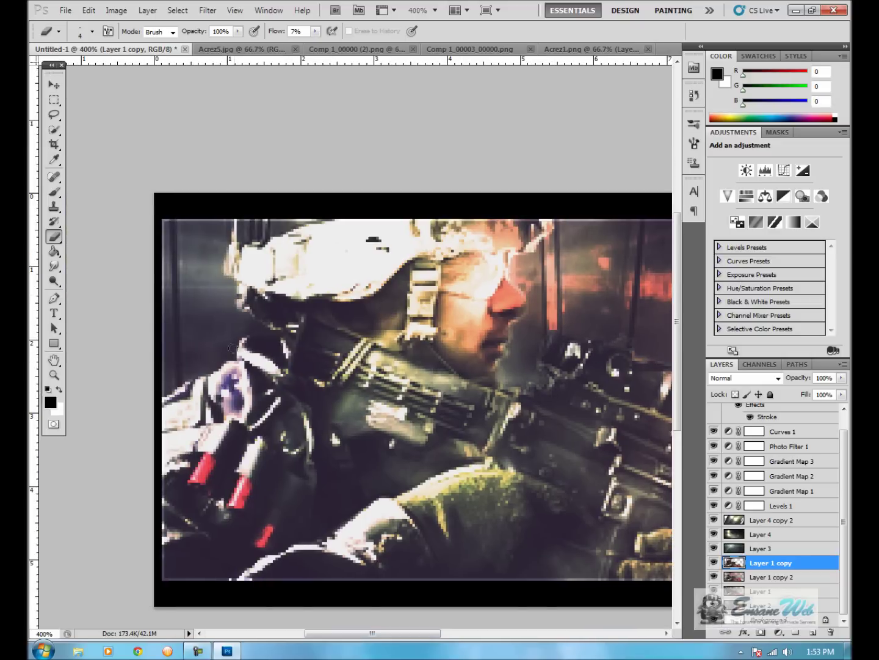
Zoom out to the whole banner and duplicate the soldier layer into Layer 1 copy 3
{"action": "key", "text": "z"}
{"action": "key", "text": "ctrl+alt+0"}
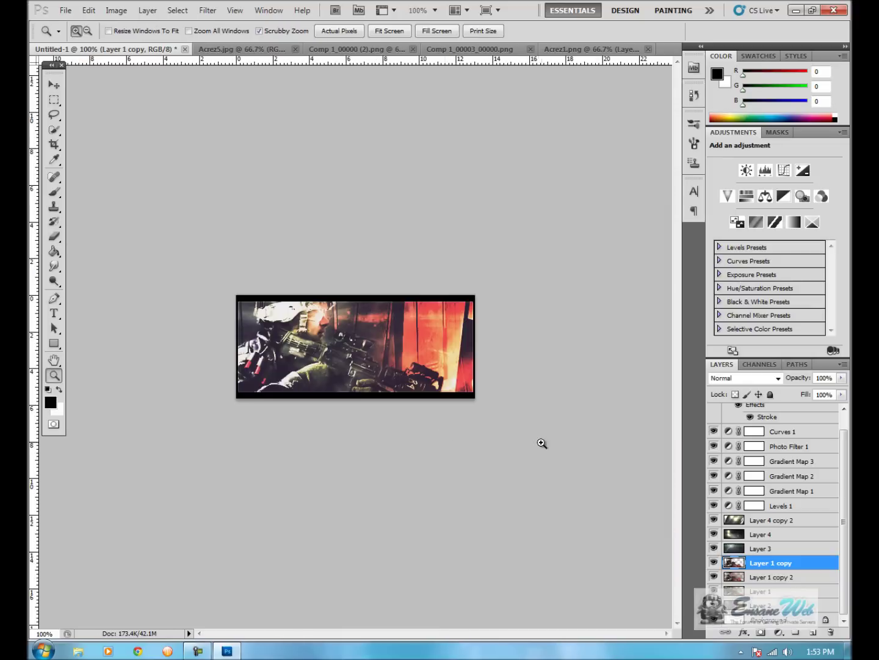
{"action": "key", "text": "Return"}
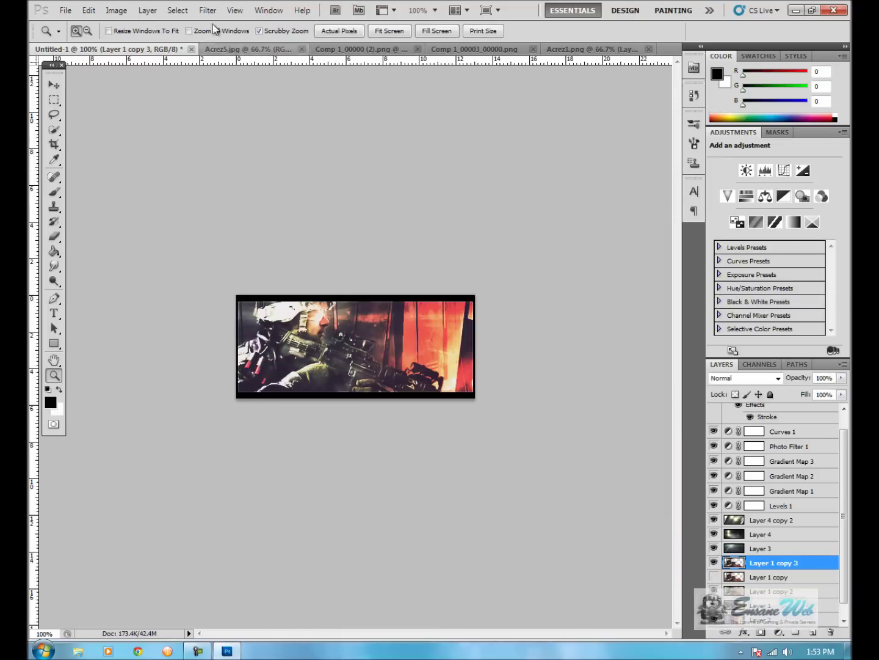
{"action": "key", "text": "ctrl+f"}
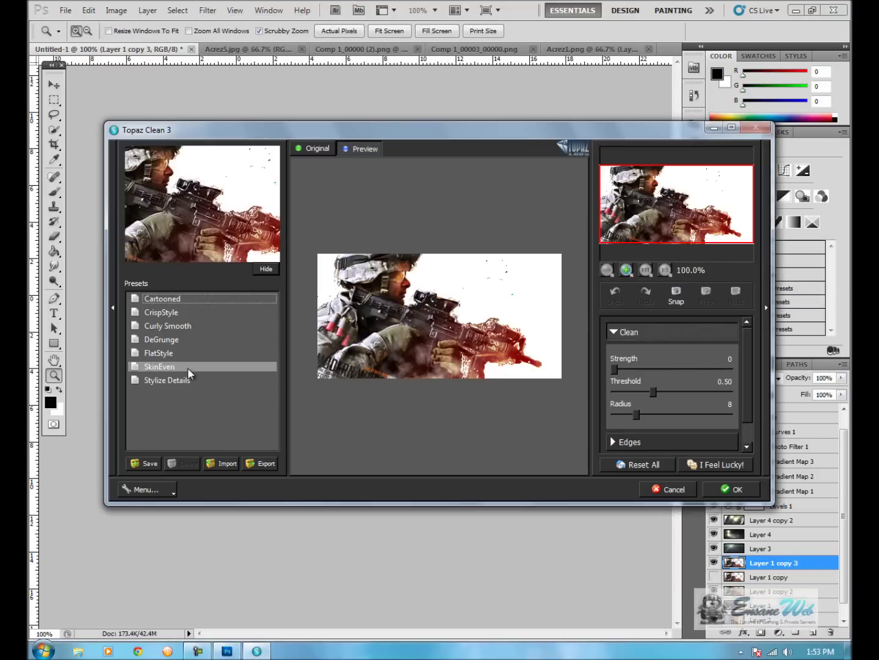
Apply Topaz Clean with the Stylize Details CrispStyle preset to the soldier copy
{"action": "left_click", "coordinate": [183, 380]}
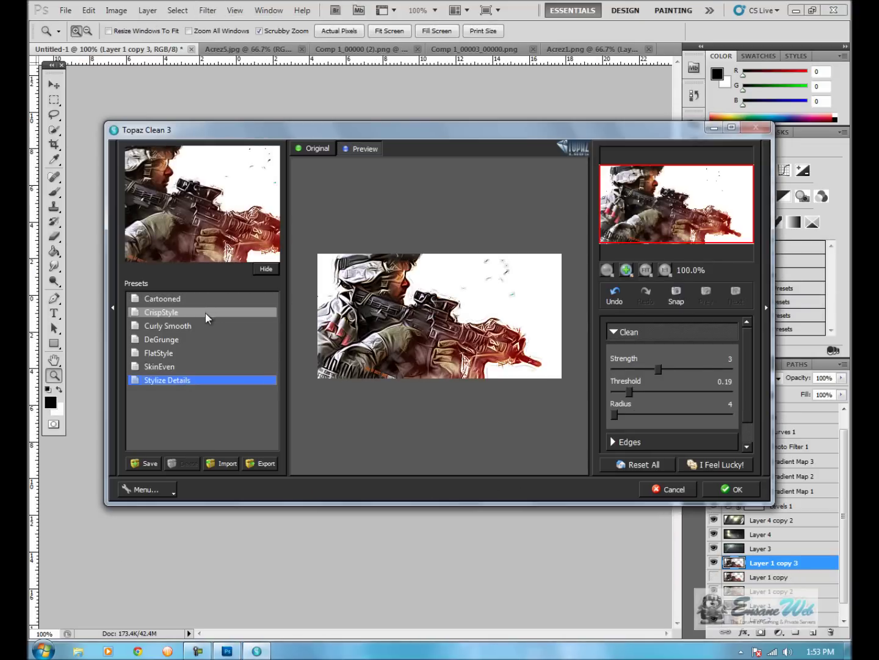
{"action": "left_click", "coordinate": [207, 312]}
{"action": "left_click", "coordinate": [727, 492]}
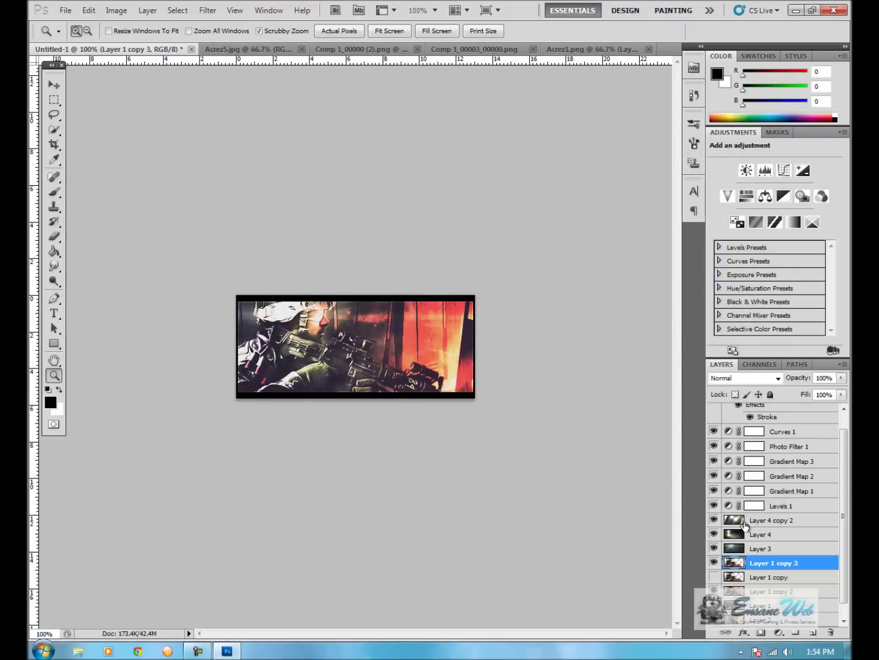
Stamp the visible image onto new Layer 5 and apply Topaz Clean to it
{"action": "key", "text": "ctrl+alt+shift+e"}
{"action": "key", "text": "ctrl+alt+f"}
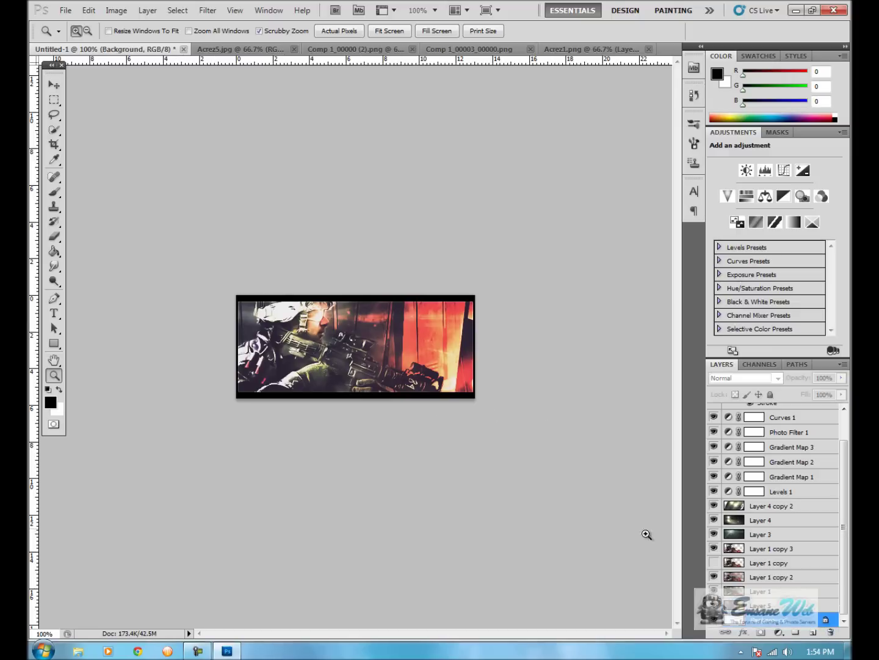
{"action": "key", "text": "alt+bracketleft"}
{"action": "key", "text": "alt+bracketright"}
{"action": "left_click", "coordinate": [208, 10]}
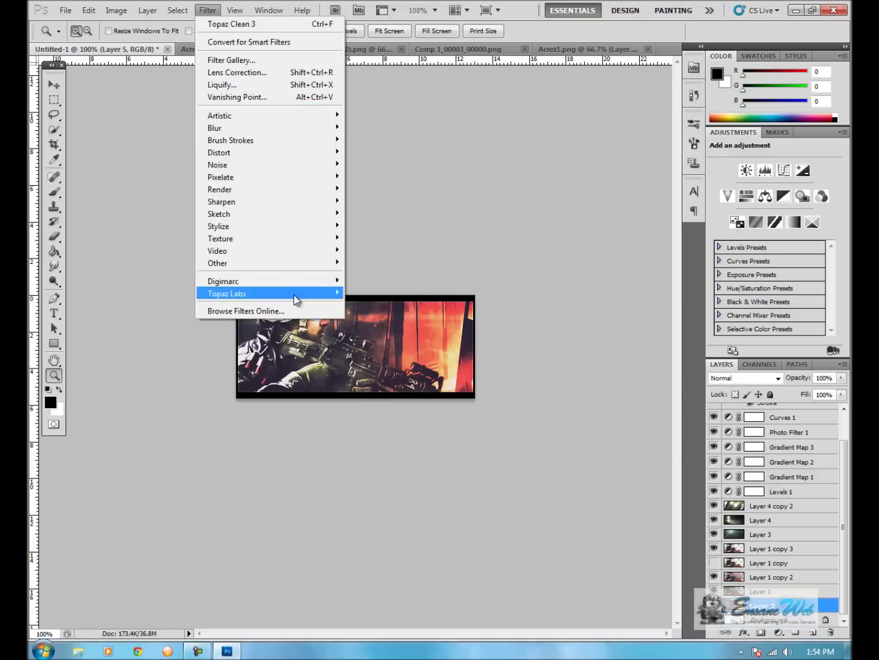
{"action": "left_click", "coordinate": [448, 295]}
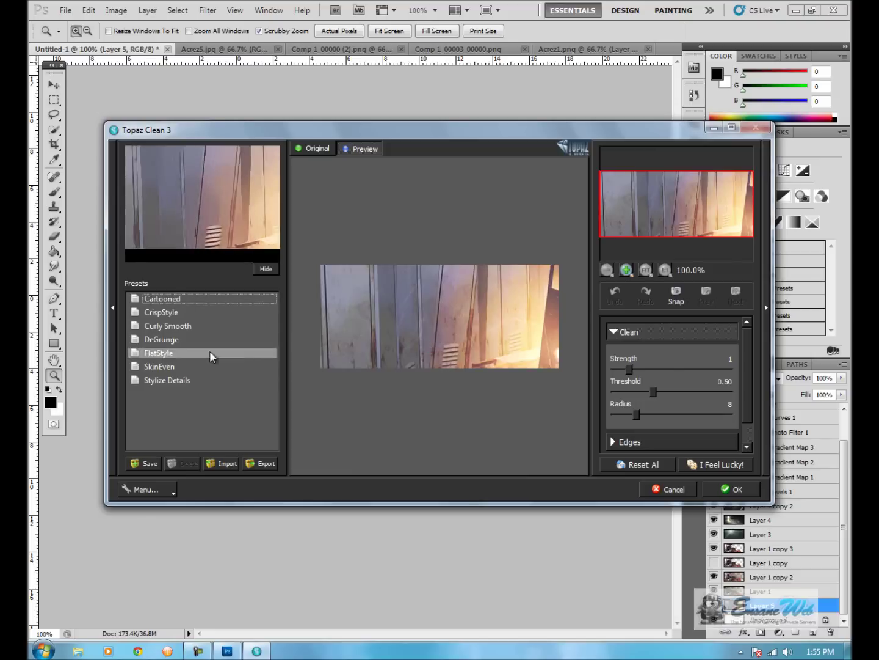
{"action": "left_click", "coordinate": [679, 488]}
{"action": "key", "text": "ctrl+plus"}
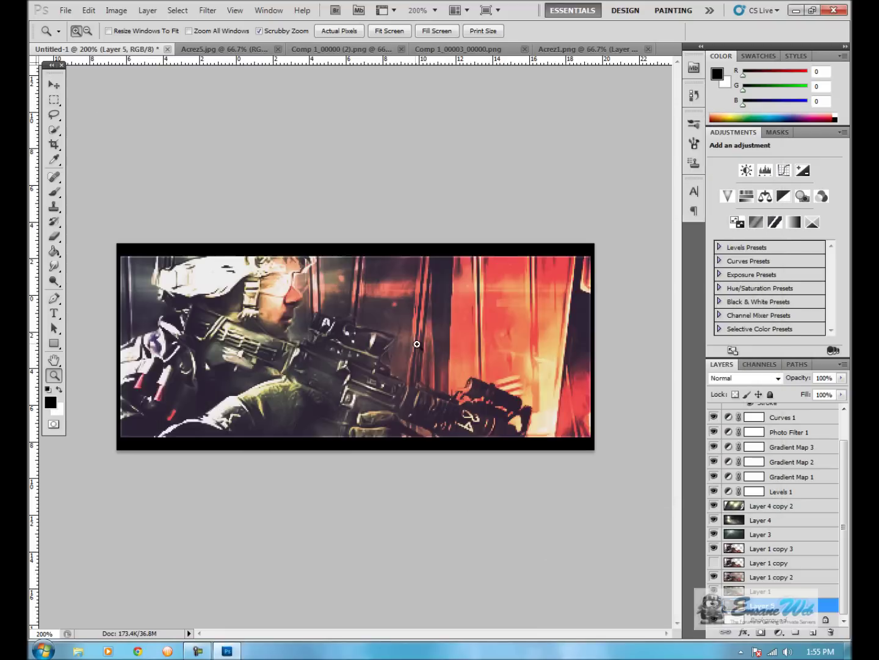
Type 'EnsaneWeb.com' in a text box over the fiery background
{"action": "key", "text": "ctrl+plus"}
{"action": "key", "text": "t"}
{"action": "mouse_move", "coordinate": [344, 250]}
{"action": "left_mouse_down"}
{"action": "mouse_move", "coordinate": [577, 284]}
{"action": "mouse_move", "coordinate": [568, 292]}
{"action": "left_mouse_up"}
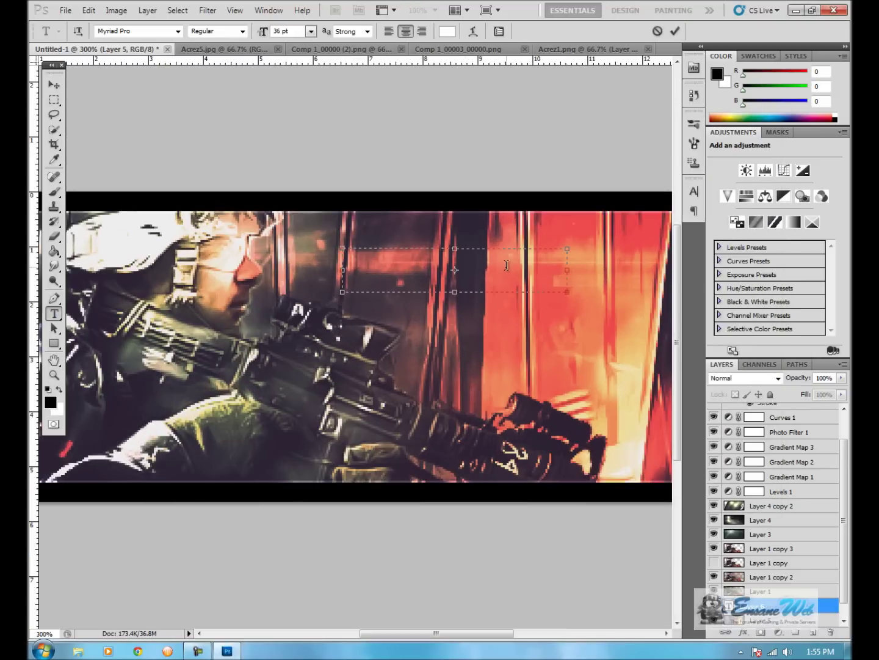
{"action": "type", "text": "EnsaneWeb.com"}
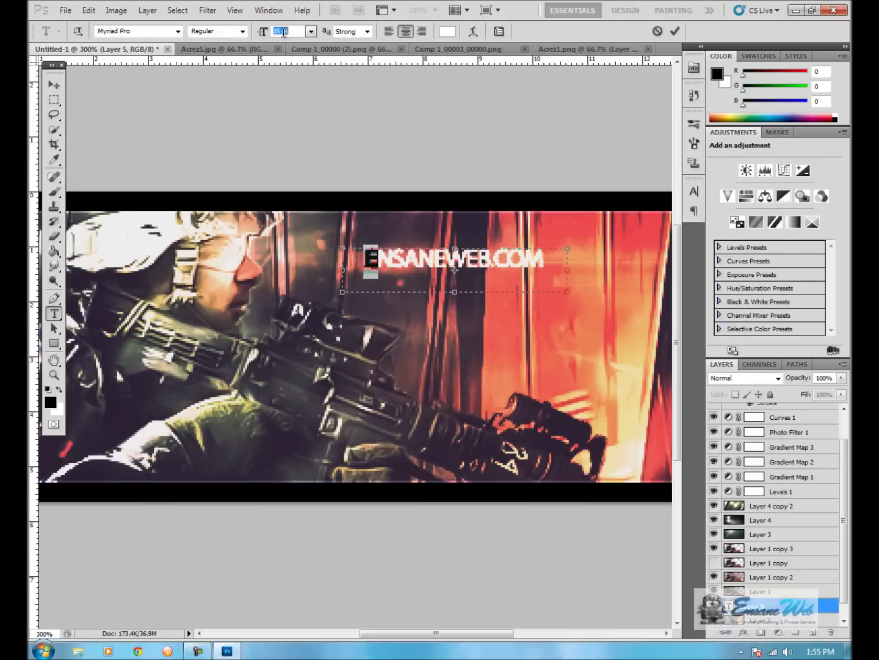
{"action": "left_click", "coordinate": [53, 84]}
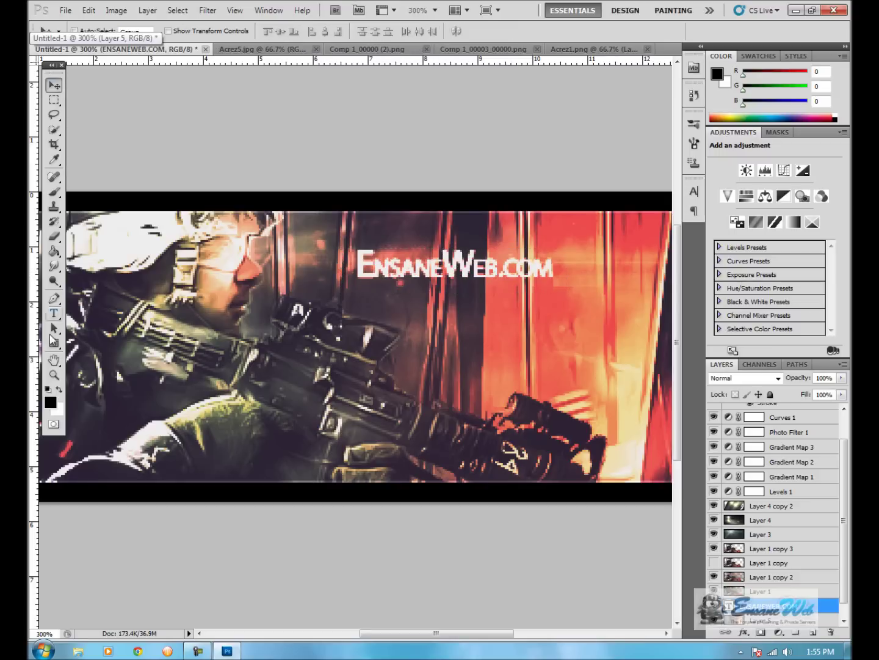
{"action": "double_click", "coordinate": [54, 375]}
Colour the EnsaneWeb.com text green, trying the Cubos font first
{"action": "left_click", "coordinate": [53, 313]}
{"action": "left_click", "coordinate": [179, 31]}
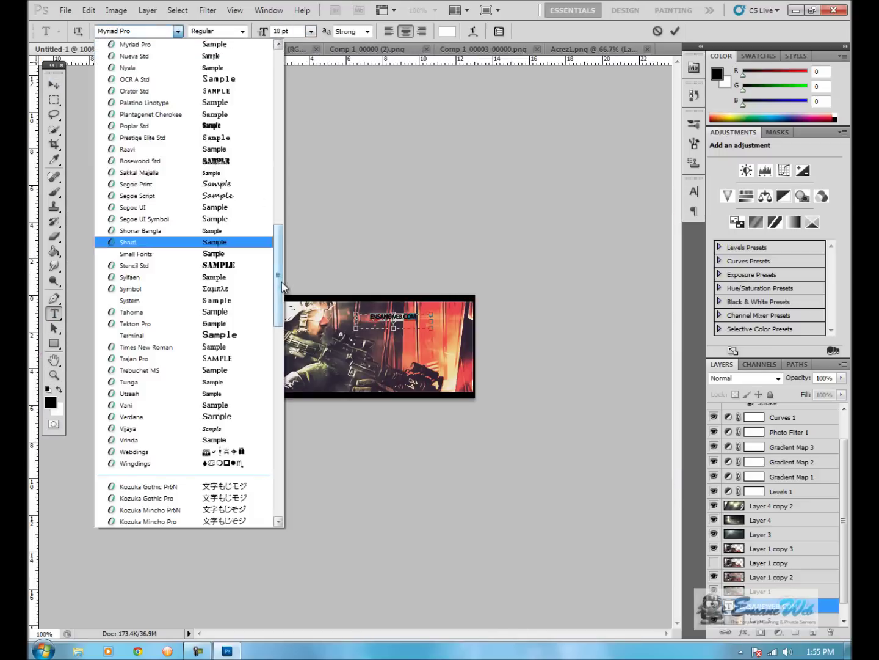
{"action": "left_click", "coordinate": [130, 125]}
{"action": "left_click", "coordinate": [447, 30]}
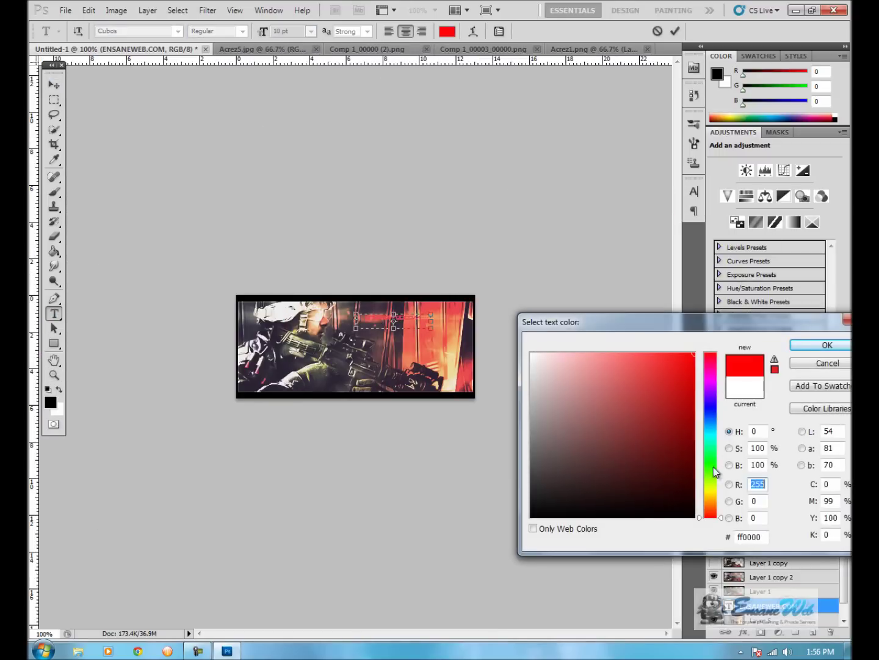
{"action": "left_click", "coordinate": [711, 493]}
{"action": "left_click_drag", "start_coordinate": [711, 498], "coordinate": [711, 462]}
{"action": "left_click", "coordinate": [827, 345]}
Set the text to Champagne & Limousines at 19 pt and move it down and right
{"action": "left_click", "coordinate": [178, 31]}
{"action": "scroll", "coordinate": [277, 134], "scroll_direction": "up", "scroll_amount": 3}
{"action": "scroll", "coordinate": [262, 135], "scroll_direction": "up", "scroll_amount": 3}
{"action": "left_click", "coordinate": [246, 196]}
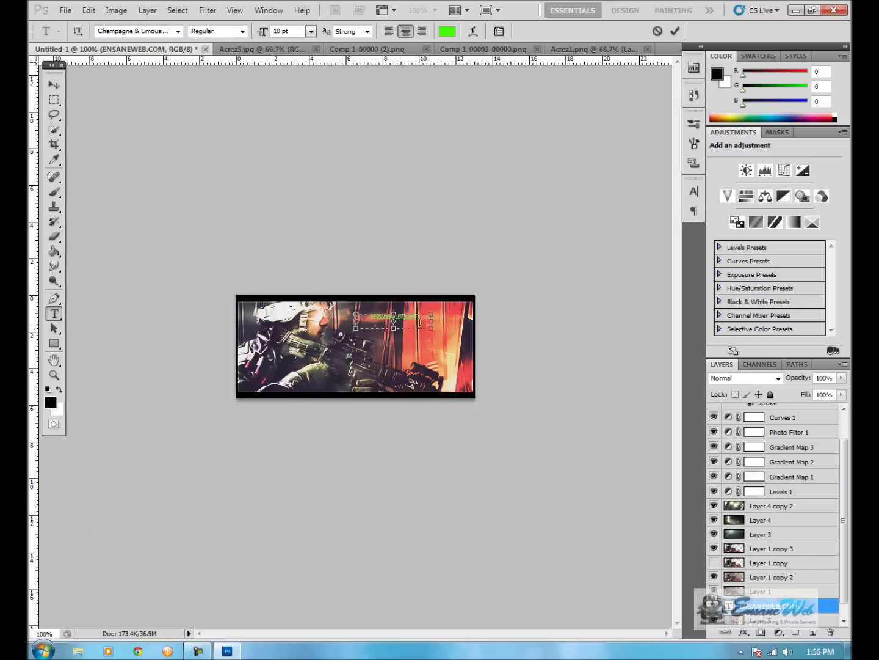
{"action": "type", "text": "16"}
{"action": "left_click", "coordinate": [694, 191]}
{"action": "left_click", "coordinate": [651, 234]}
{"action": "left_click", "coordinate": [287, 31]}
{"action": "type", "text": "19"}
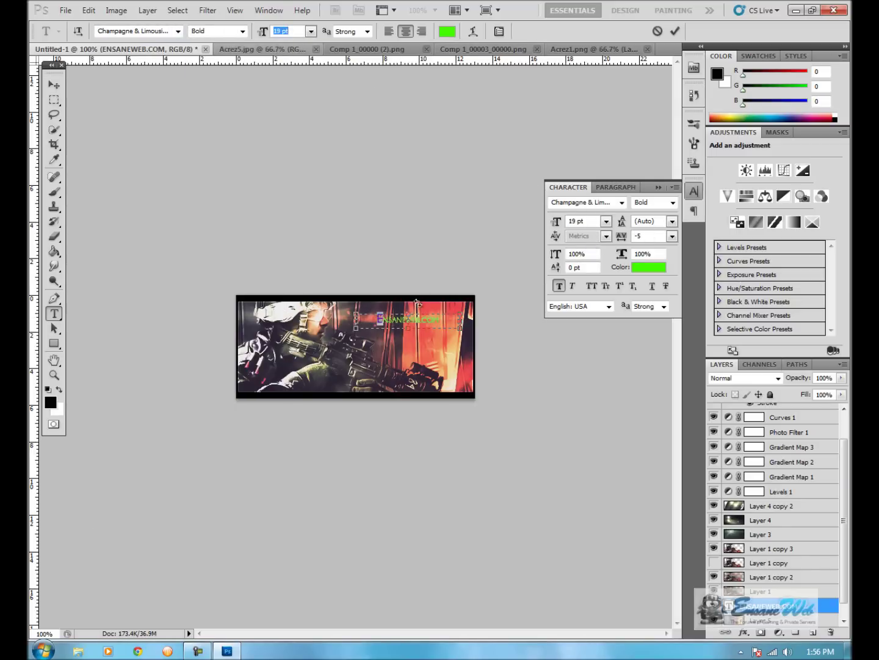
{"action": "left_click", "coordinate": [53, 84]}
{"action": "left_click_drag", "start_coordinate": [408, 319], "coordinate": [416, 353]}
Open the text layer's Blending Options at the Bevel and Emboss settings
{"action": "left_click", "coordinate": [53, 313]}
{"action": "left_click", "coordinate": [499, 31]}
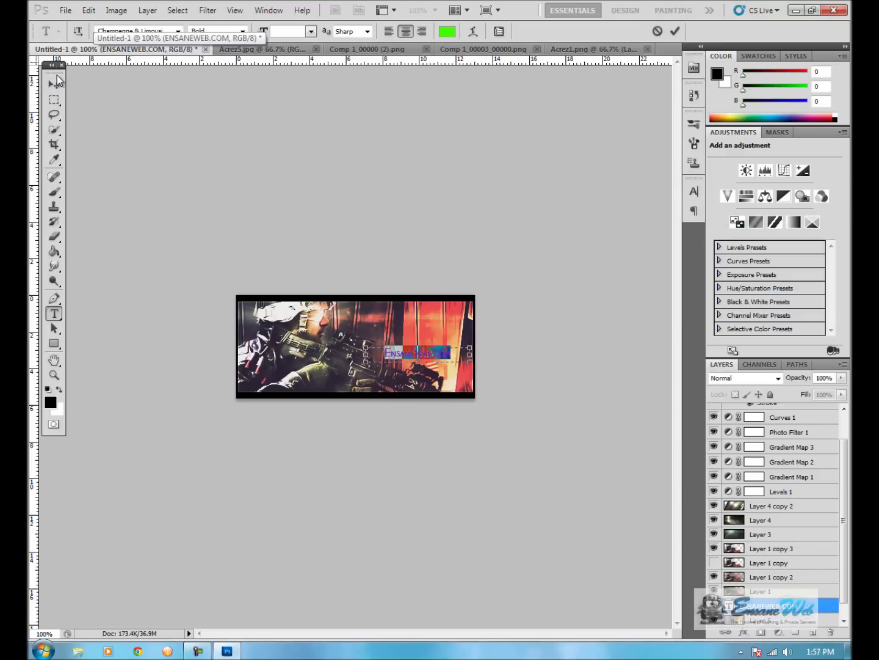
{"action": "right_click", "coordinate": [781, 604]}
{"action": "left_click", "coordinate": [735, 248]}
{"action": "left_click", "coordinate": [563, 352]}
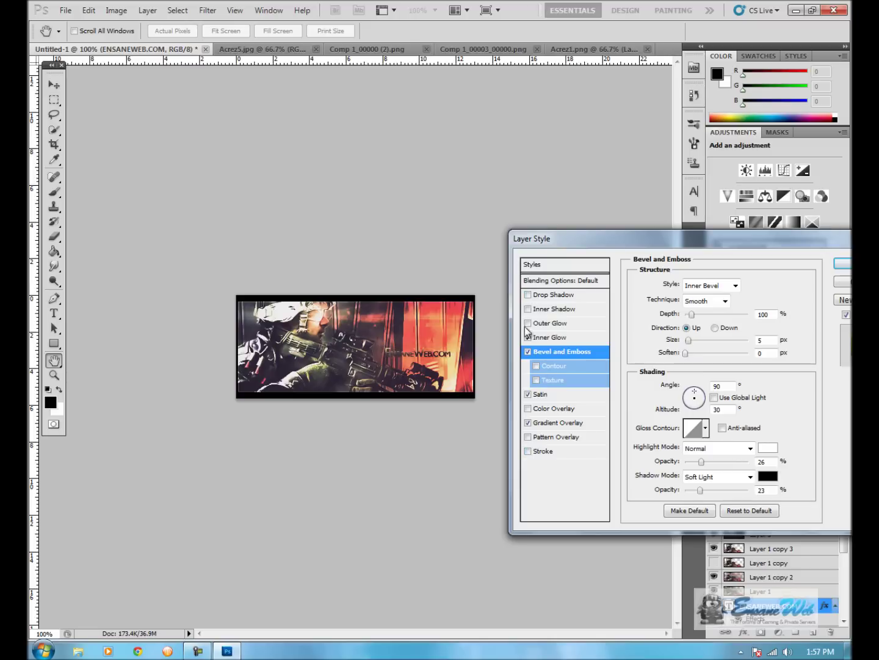
Give the text's Gradient Overlay a custom dark grey gradient
{"action": "left_click", "coordinate": [550, 322]}
{"action": "left_click", "coordinate": [697, 329]}
{"action": "left_click", "coordinate": [579, 214]}
{"action": "double_click", "coordinate": [512, 389]}
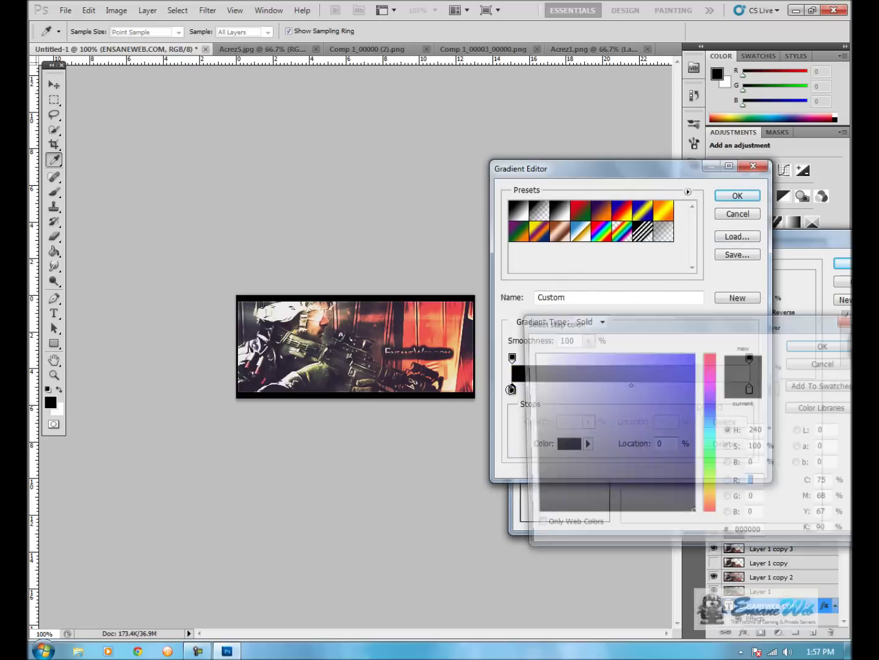
{"action": "key", "text": "Return"}
{"action": "key", "text": "Return"}
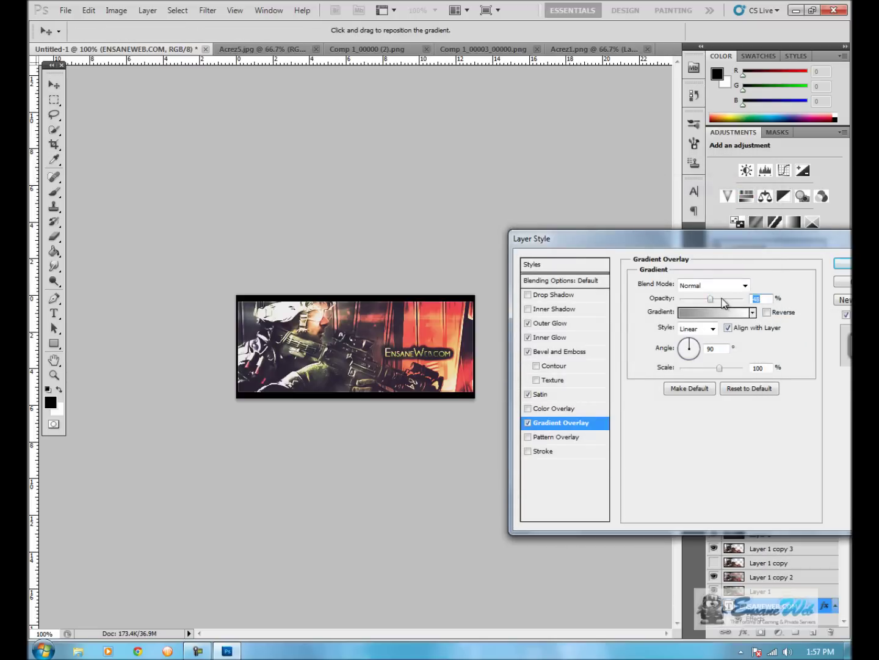
Add Outer Glow, Inner Glow and Drop Shadow to the text and apply the styles
{"action": "left_click", "coordinate": [528, 325]}
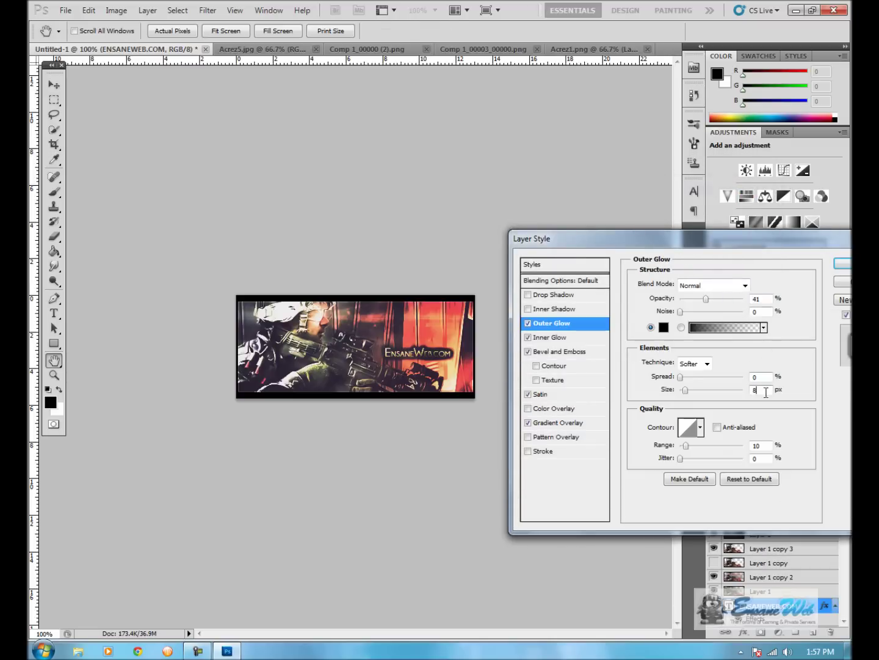
{"action": "left_click", "coordinate": [547, 338]}
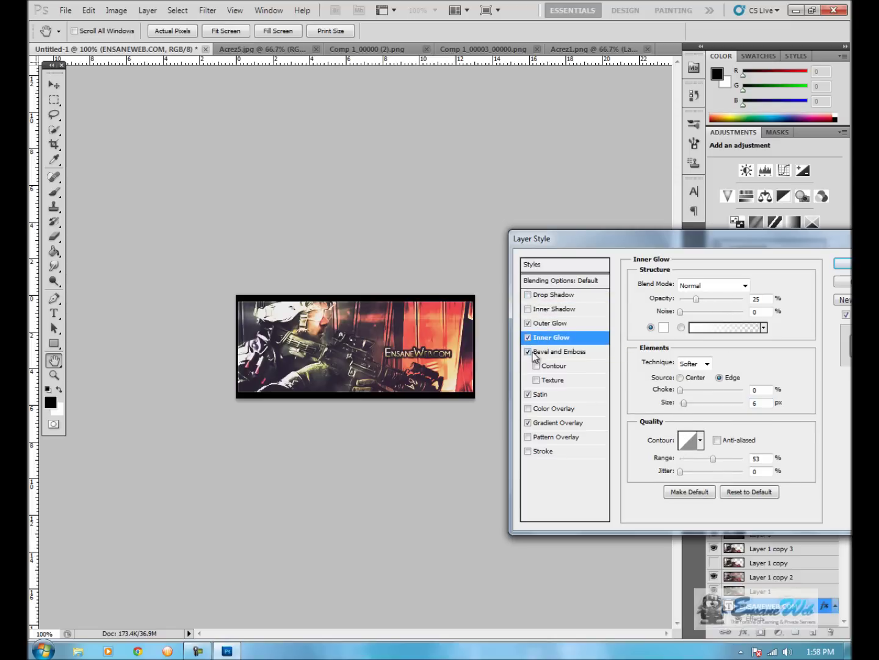
{"action": "left_click", "coordinate": [529, 295]}
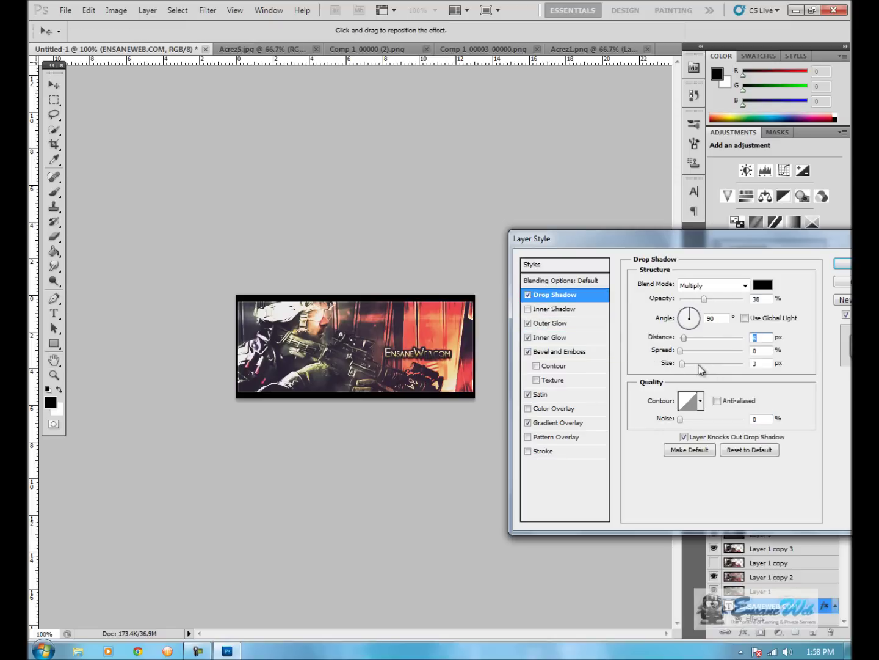
{"action": "key", "text": "Return"}
{"action": "left_click", "coordinate": [413, 345]}
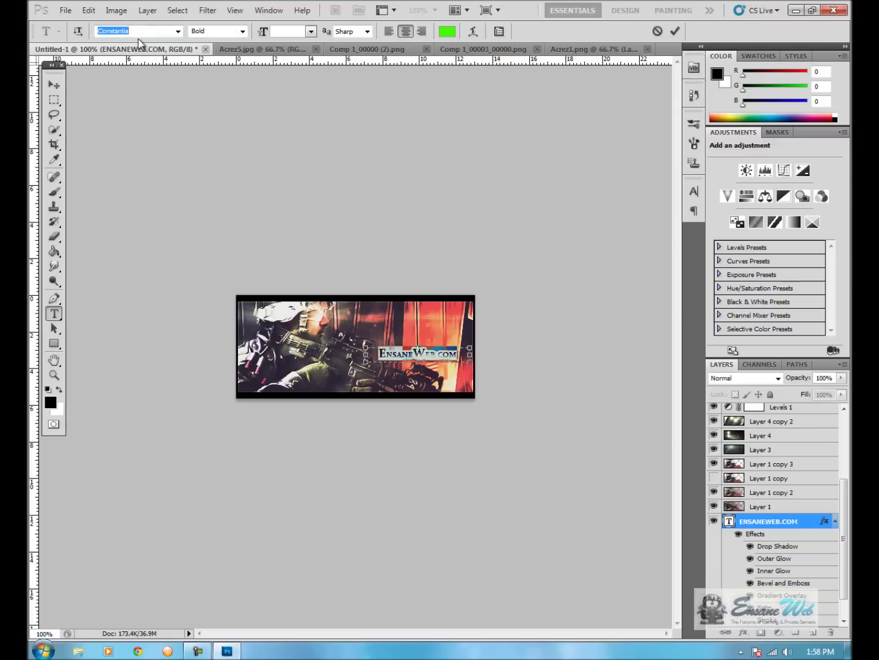
Rotate the EnsaneWeb.com text clockwise and move it down-right across the rifle
{"action": "key", "text": "ctrl+Return"}
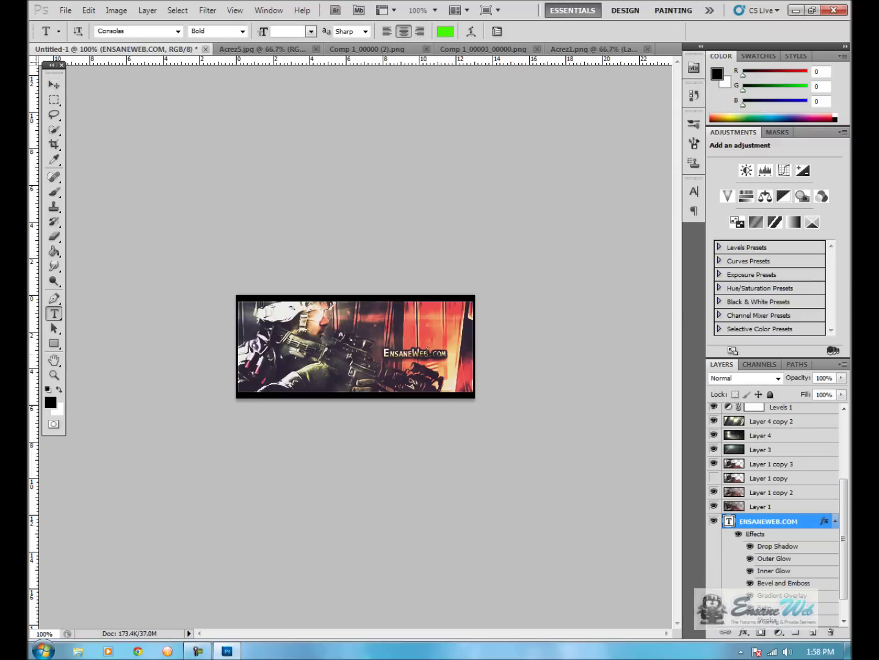
{"action": "key", "text": "ctrl+t"}
{"action": "left_click_drag", "start_coordinate": [403, 251], "coordinate": [505, 336]}
{"action": "key", "text": "Return"}
{"action": "left_click_drag", "start_coordinate": [415, 361], "coordinate": [431, 389]}
{"action": "key", "text": "ctrl+t"}
{"action": "key", "text": "Return"}
Shrink the EnsaneWeb.com text to a smaller size
{"action": "key", "text": "ctrl+t"}
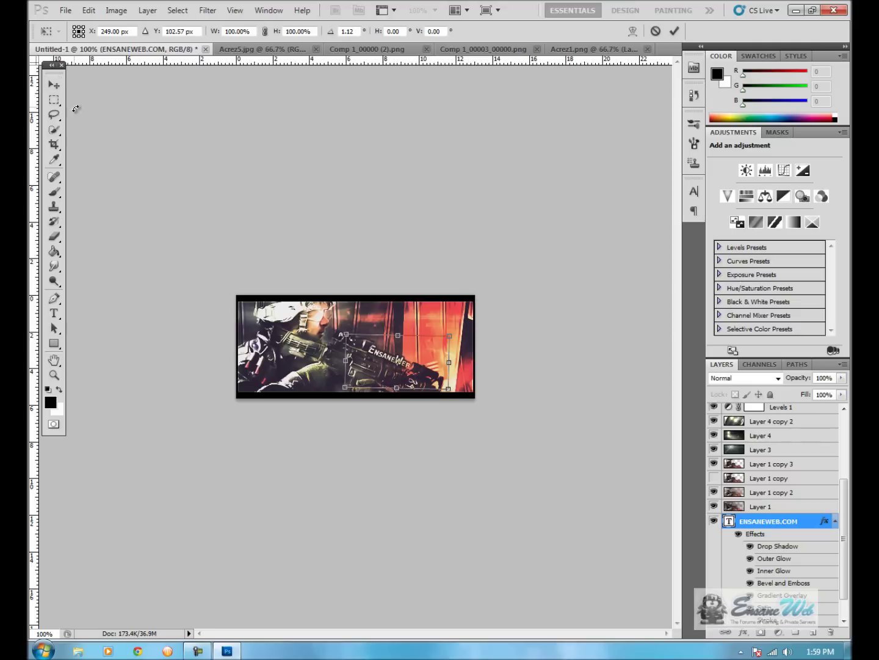
{"action": "key", "text": "Return"}
{"action": "key", "text": "ctrl+t"}
{"action": "left_click_drag", "start_coordinate": [461, 375], "coordinate": [431, 366]}
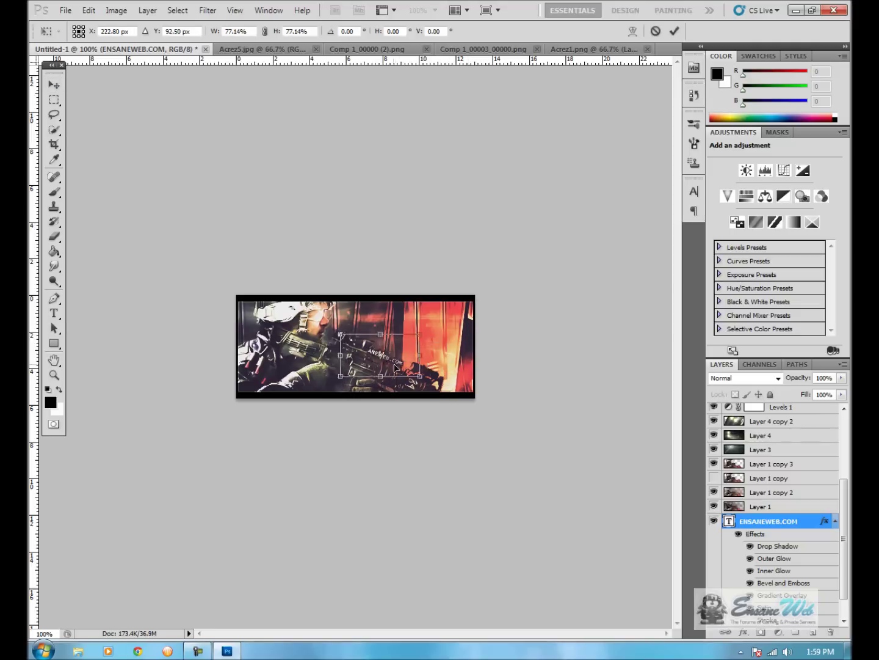
{"action": "key", "text": "Return"}
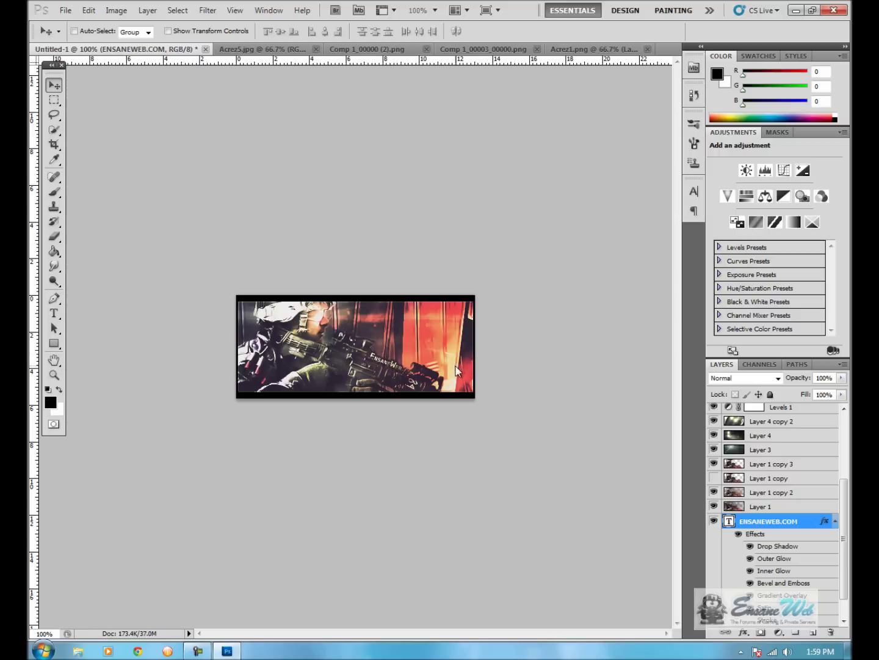
{"action": "left_click", "coordinate": [208, 11]}
Apply the pending transform, place the text layer below Layer 3 and set opacity to 48%
{"action": "key", "text": "Escape"}
{"action": "key", "text": "ctrl+t"}
{"action": "key", "text": "v"}
{"action": "left_click", "coordinate": [369, 250]}
{"action": "mouse_move", "coordinate": [800, 533]}
{"action": "left_mouse_down"}
{"action": "mouse_move", "coordinate": [787, 588]}
{"action": "mouse_move", "coordinate": [774, 531]}
{"action": "left_mouse_up"}
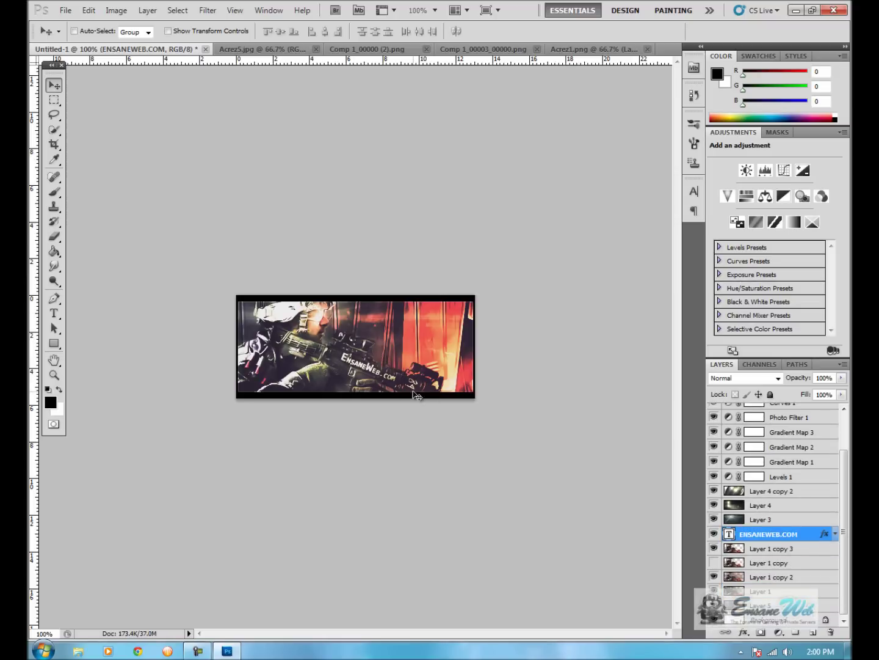
{"action": "mouse_move", "coordinate": [841, 377]}
{"action": "left_mouse_down"}
{"action": "mouse_move", "coordinate": [808, 394]}
{"action": "mouse_move", "coordinate": [825, 394]}
{"action": "left_mouse_up"}
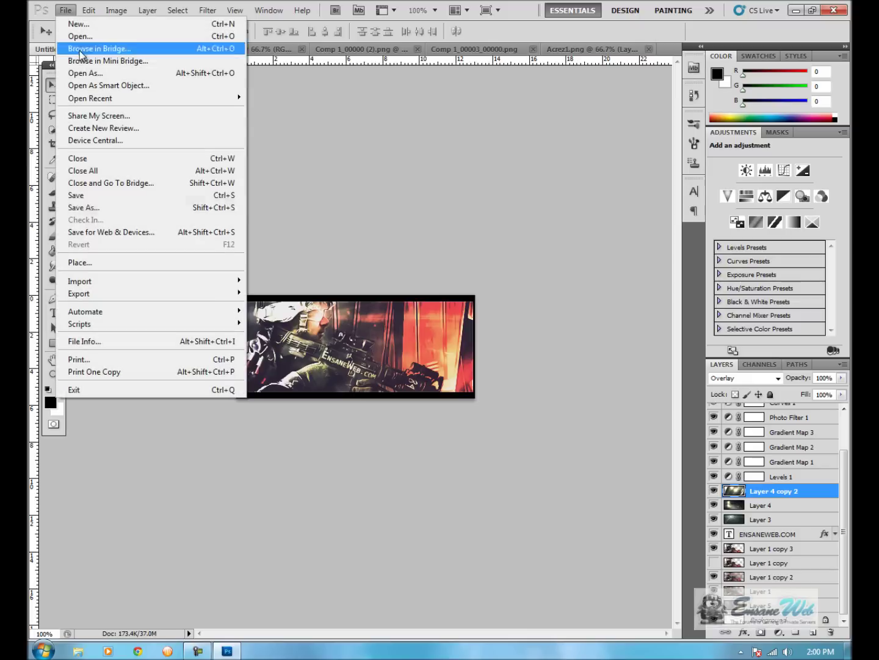
Start saving the banner as Untitled-1 in PNG format
{"action": "key", "text": "ctrl+shift+s"}
{"action": "left_click", "coordinate": [464, 332]}
{"action": "left_click", "coordinate": [428, 392]}
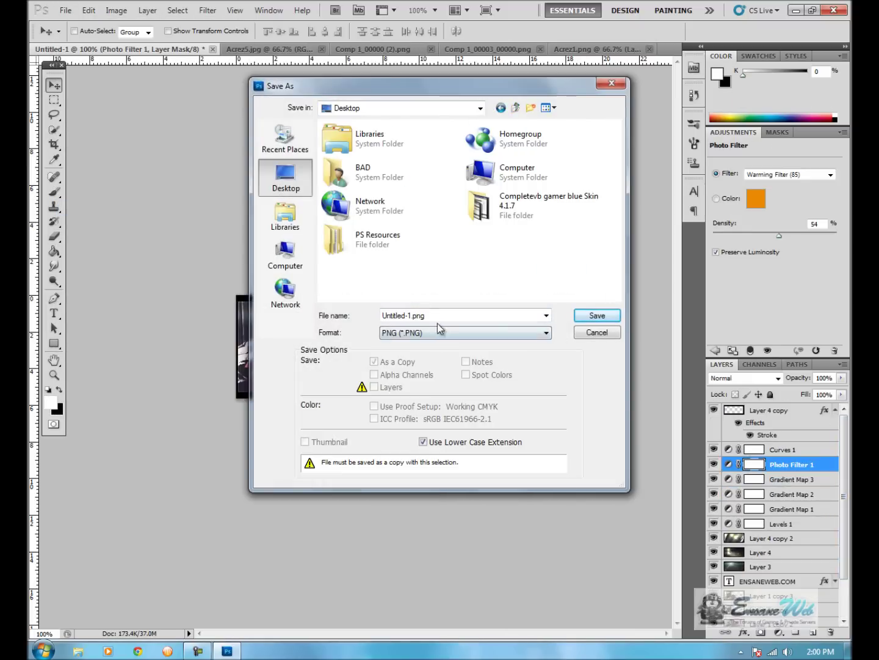